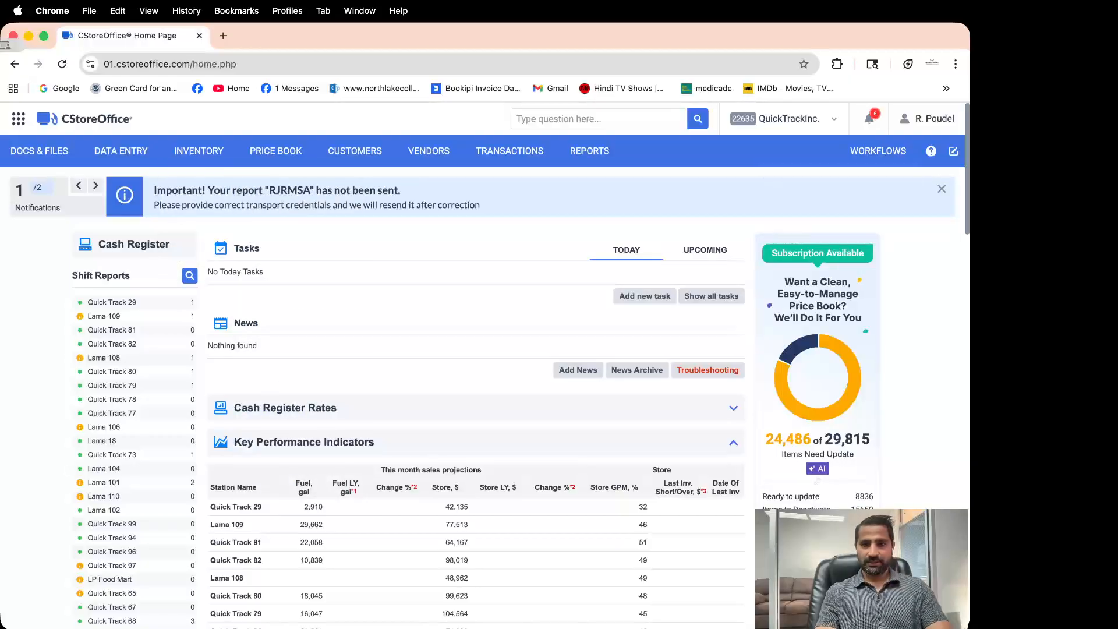
Bring up the WORKFLOWS menu from the home dashboard to reveal the Manager Daily Workflow
mouse_move(878, 150)
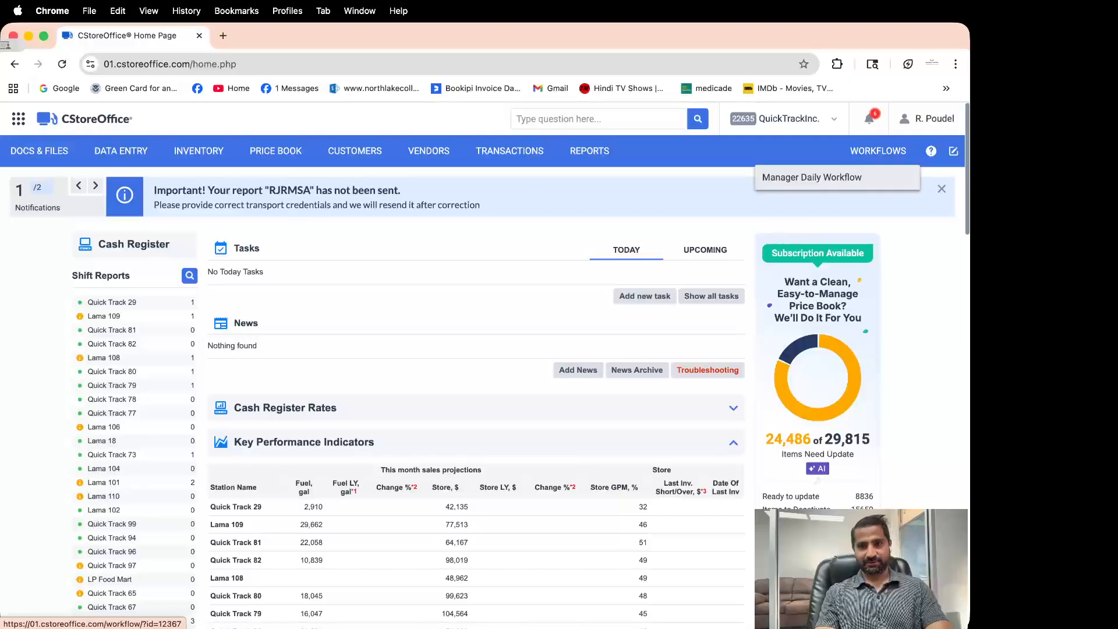
Open the Manager Daily Workflow, from Sales and Cash Register through Key Performance Indicators
left_click(812, 177)
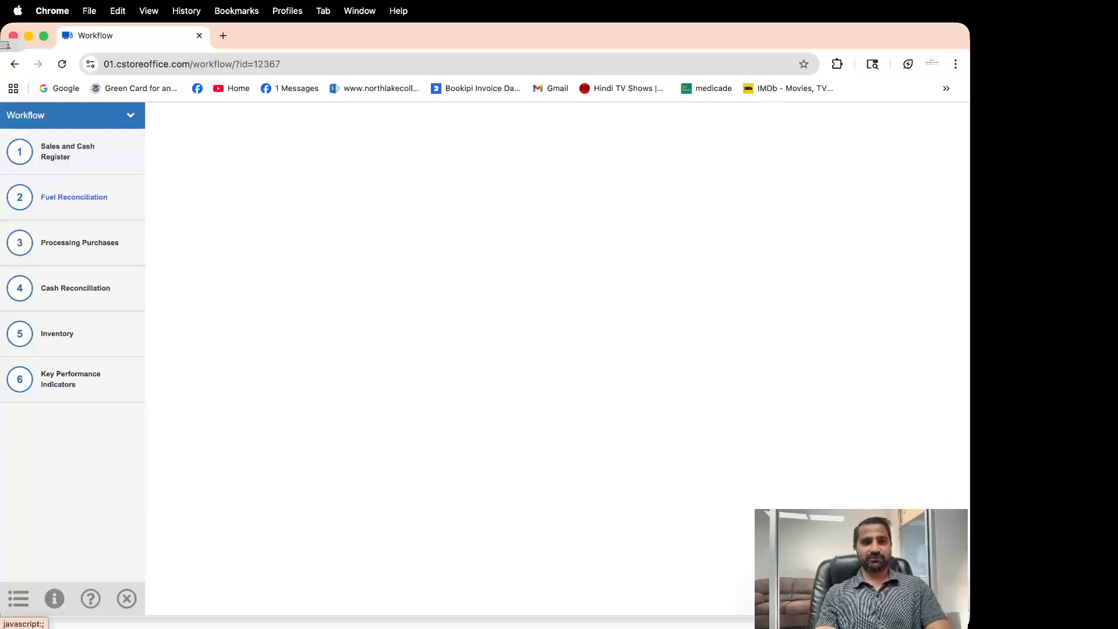
Begin the Fuel Reconciliation step with Quick Track 99 selected as the station
left_click(74, 197)
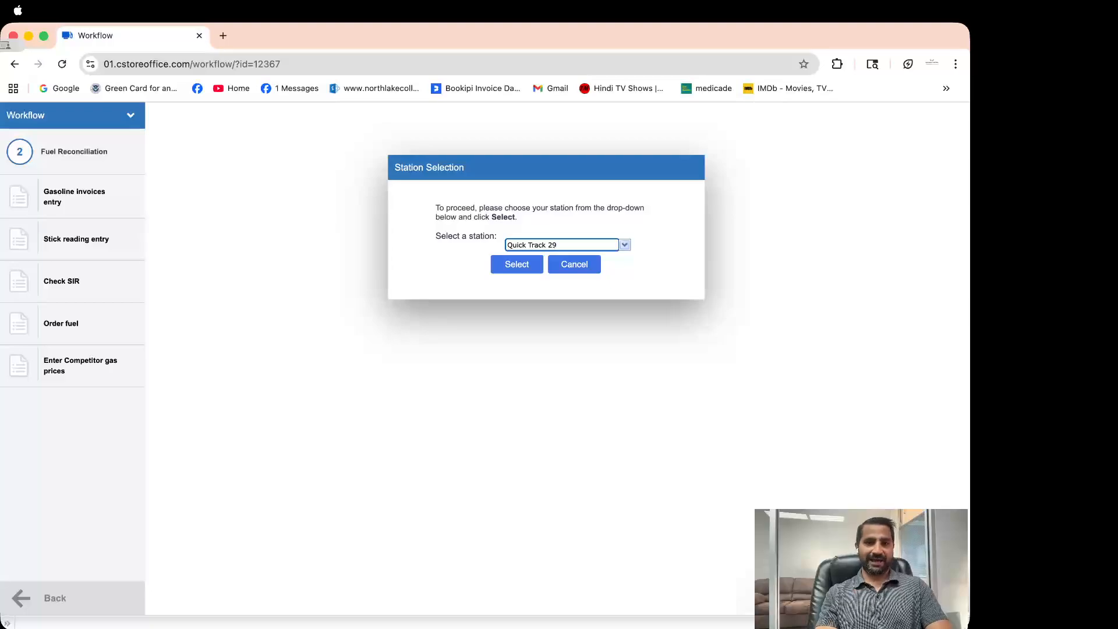
left_click(625, 245)
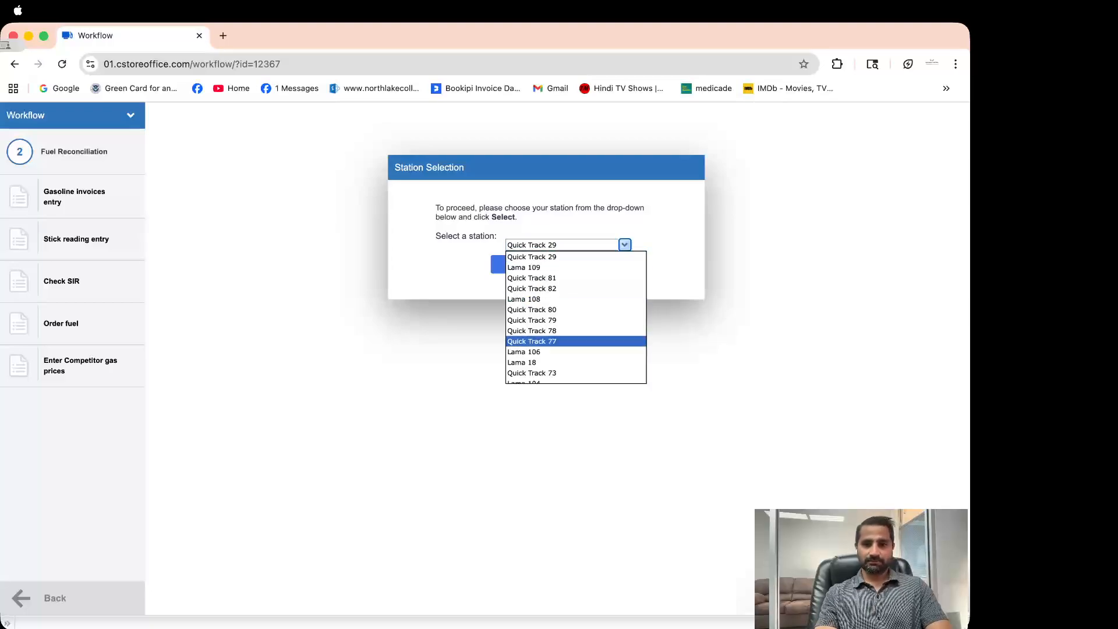
scroll(553, 341, "down", 5)
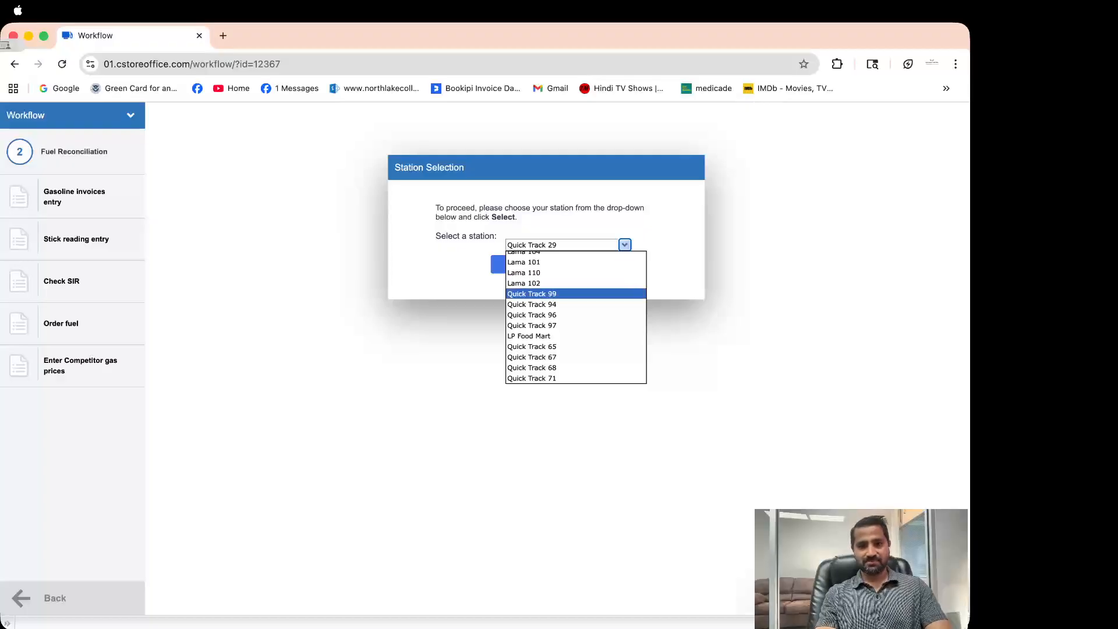
left_click(531, 294)
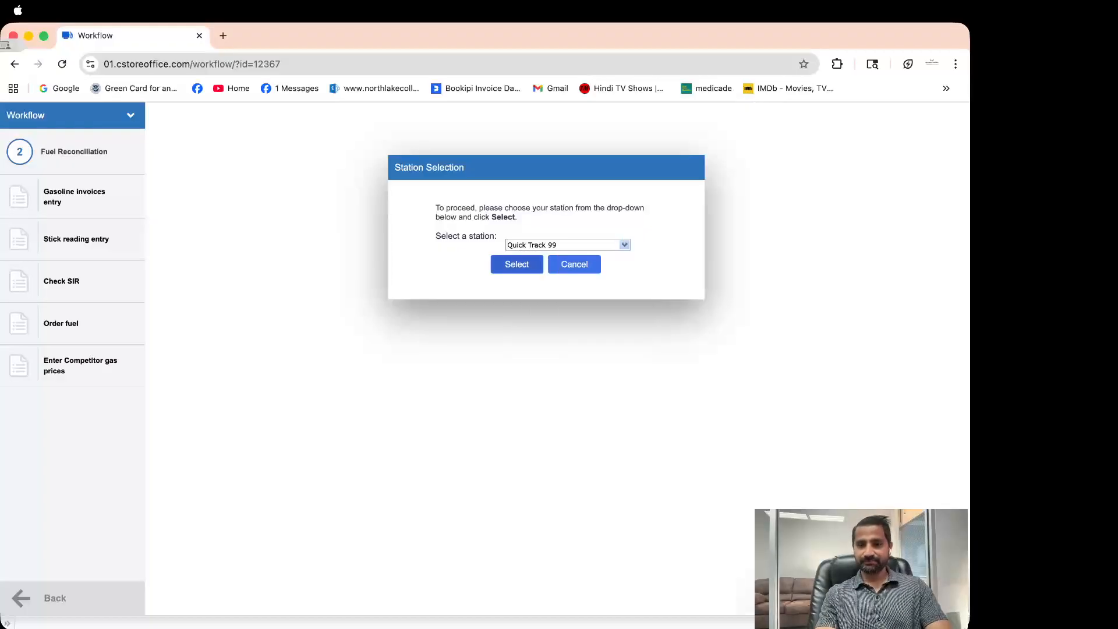
left_click(516, 264)
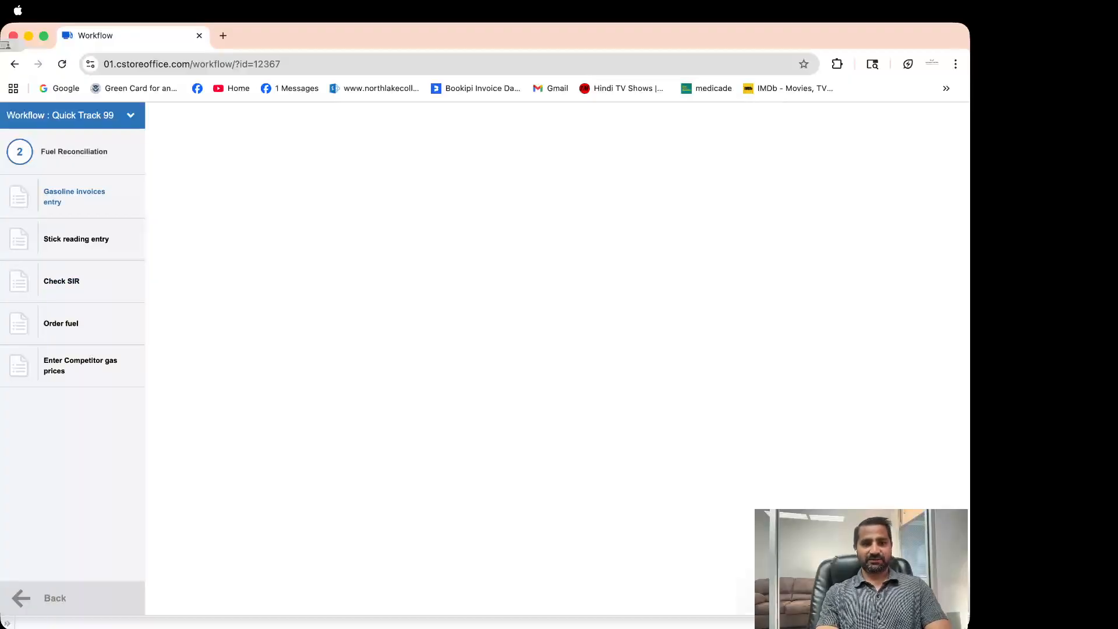
Open a blank Quick Track 99 fuel invoice dated 09/29/25 via Gasoline invoices entry
left_click(74, 196)
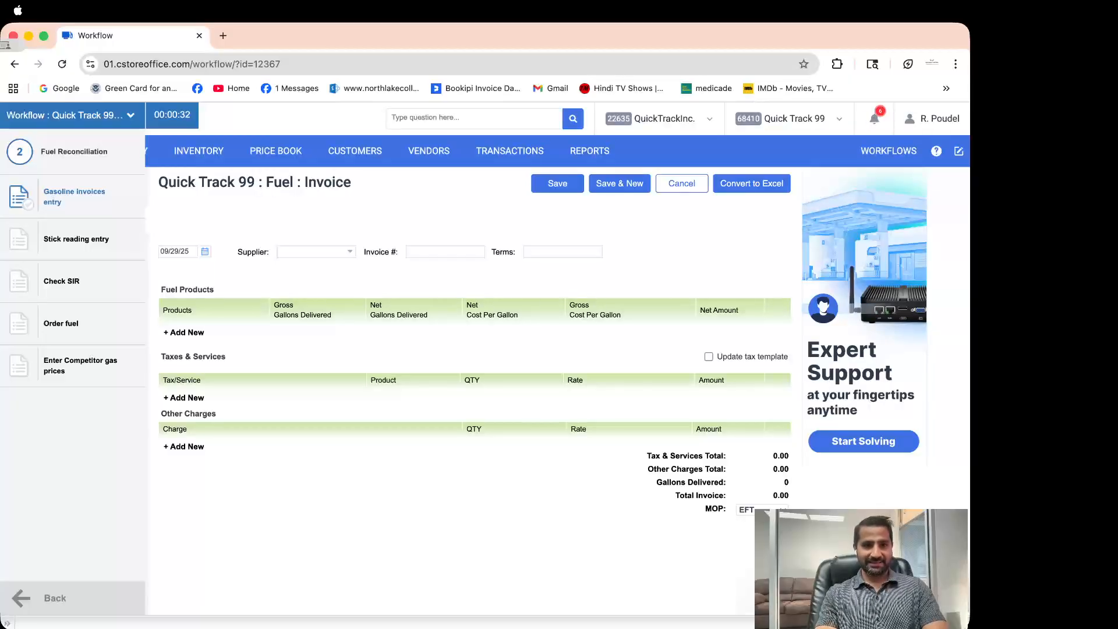
left_click(205, 251)
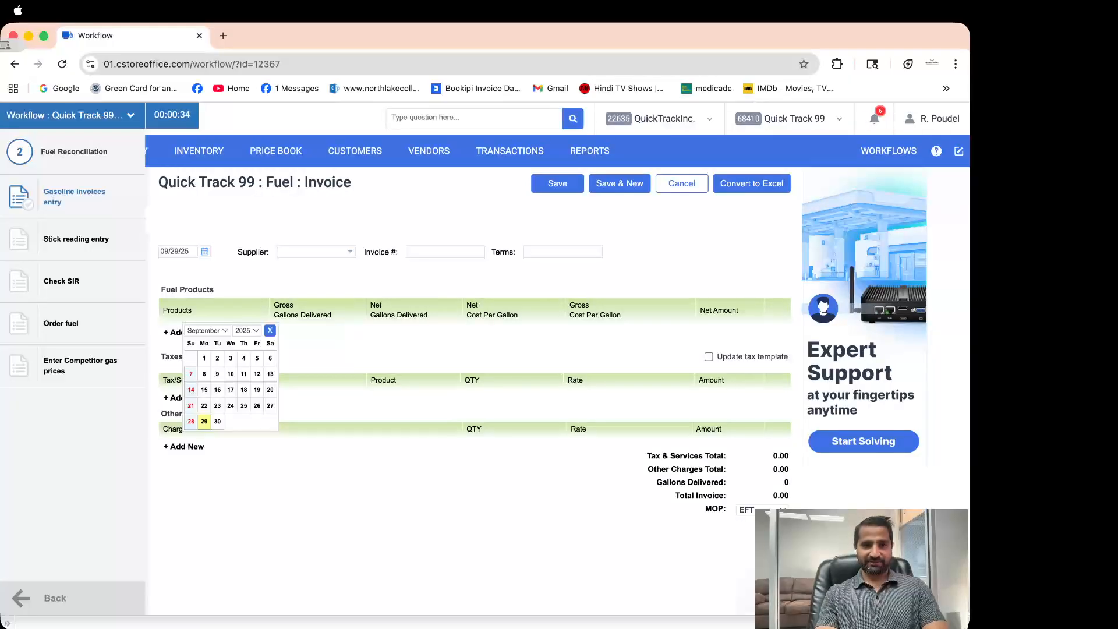
left_click(316, 252)
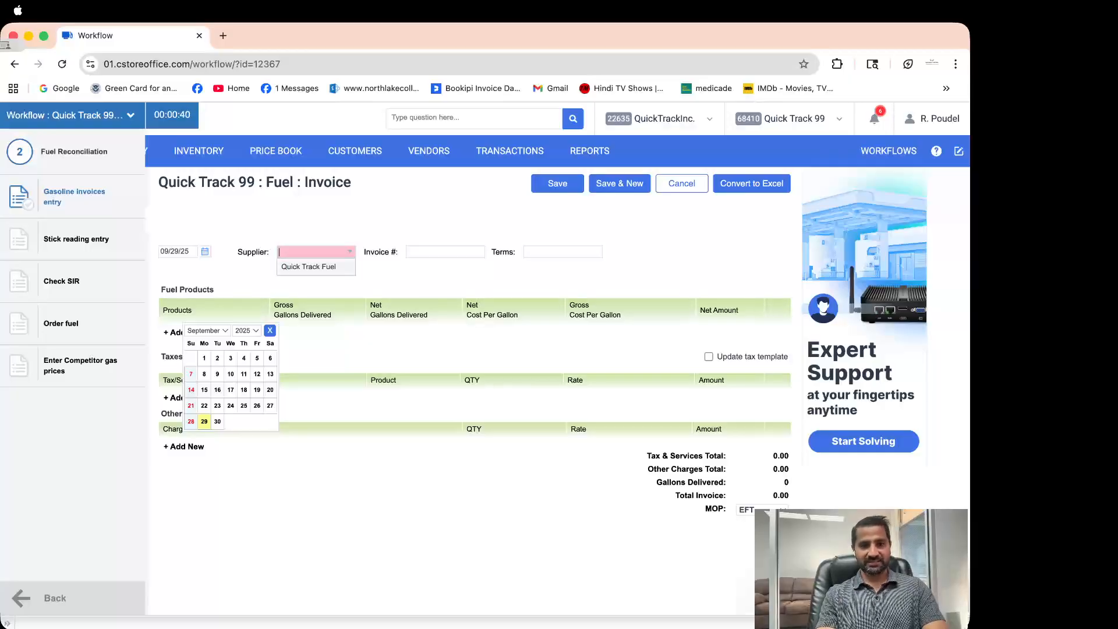
left_click(444, 252)
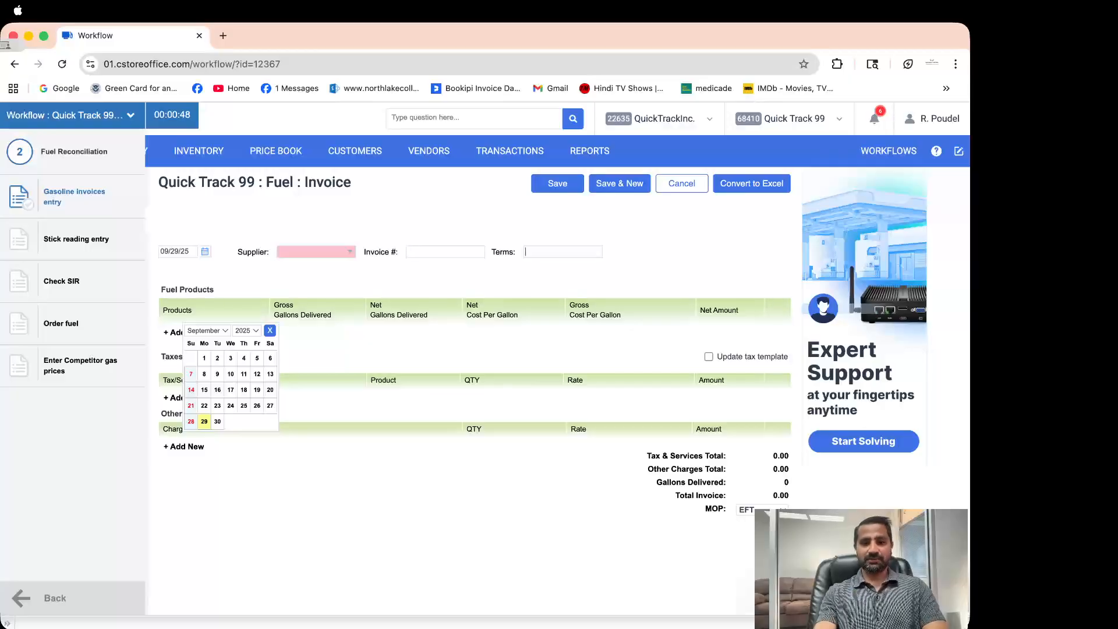
type("7")
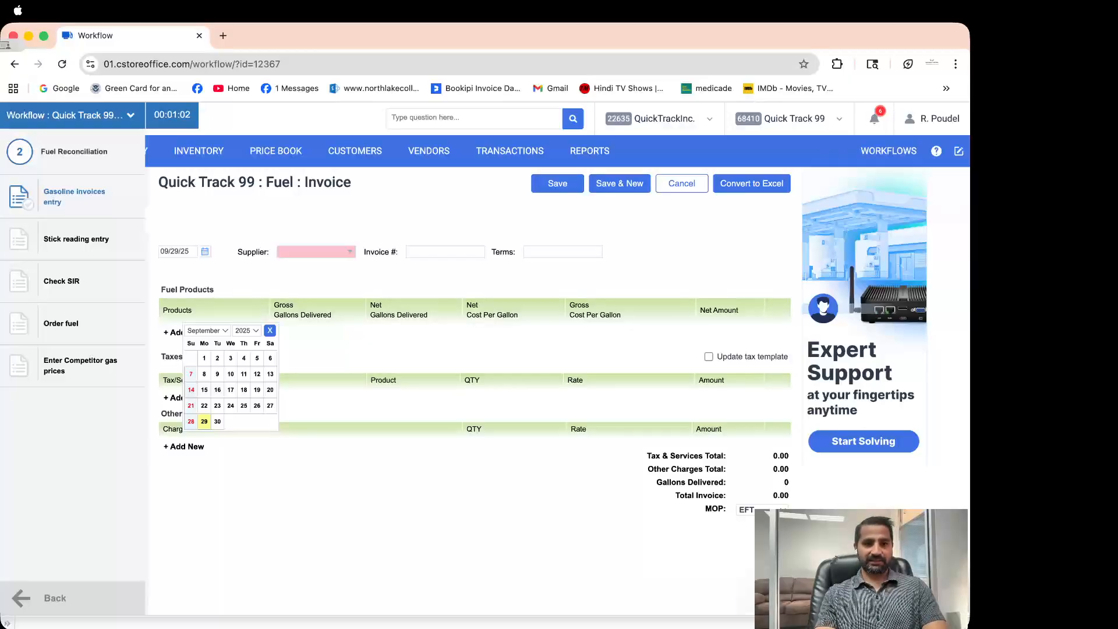
key("Escape")
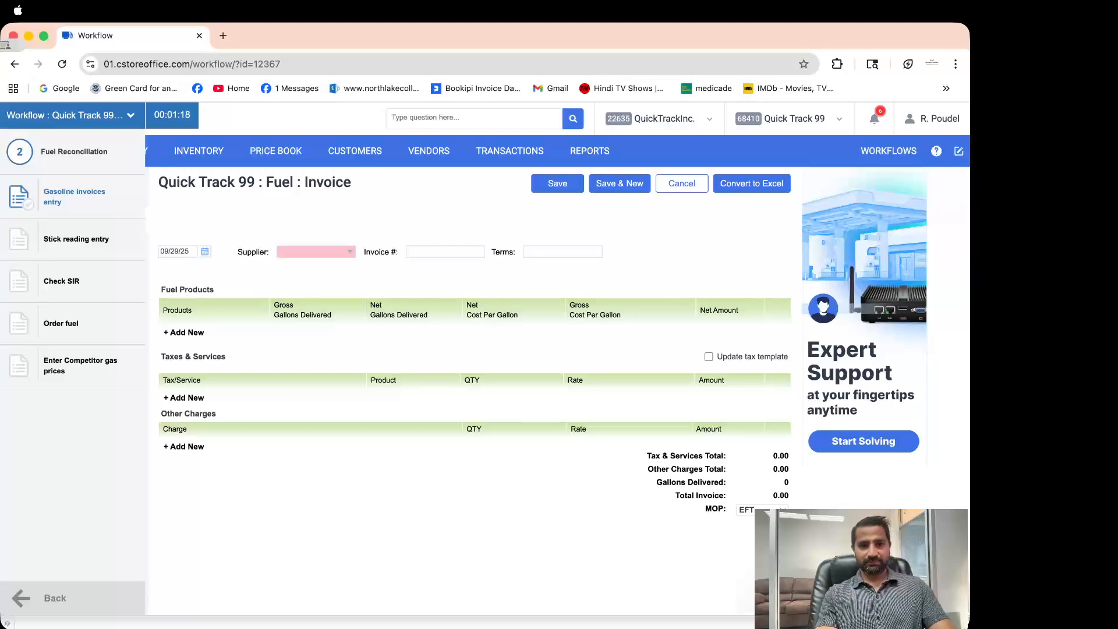
Add a new fuel line to the invoice with Regular as its product
left_click(184, 333)
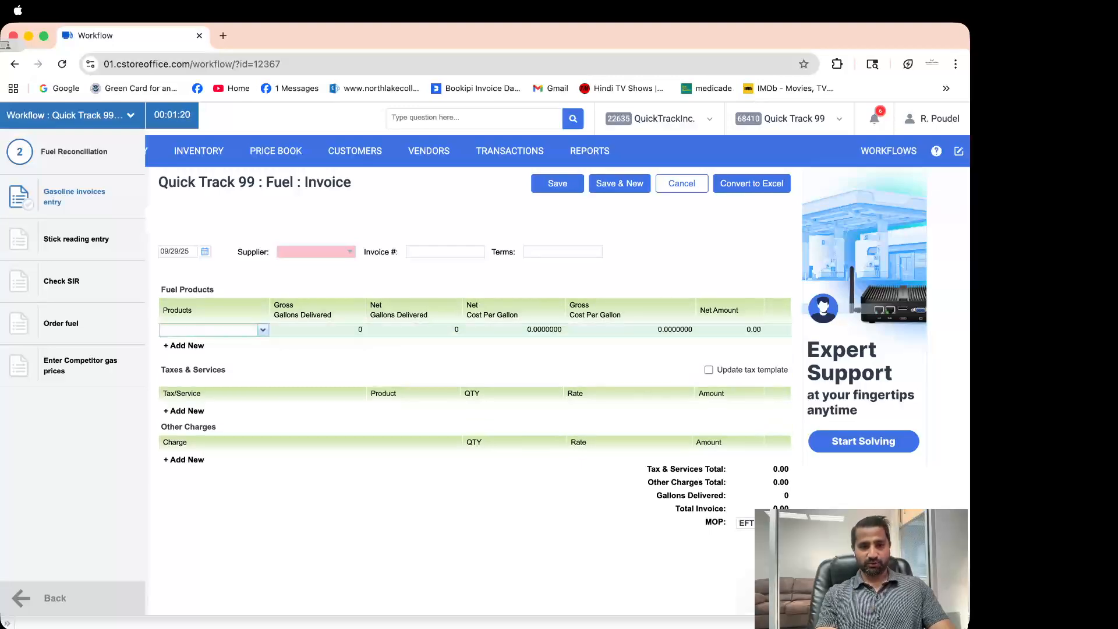
left_click(263, 330)
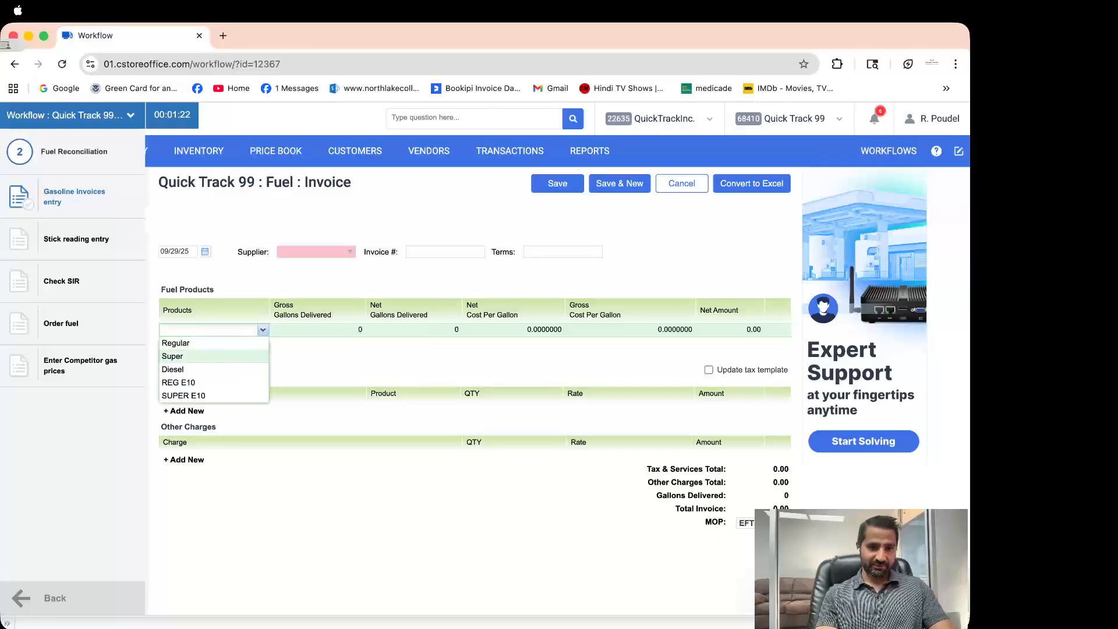
left_click(185, 343)
Enter 1000 gross and 980 net gallons for Regular, giving 75.48 freight
left_click(318, 330)
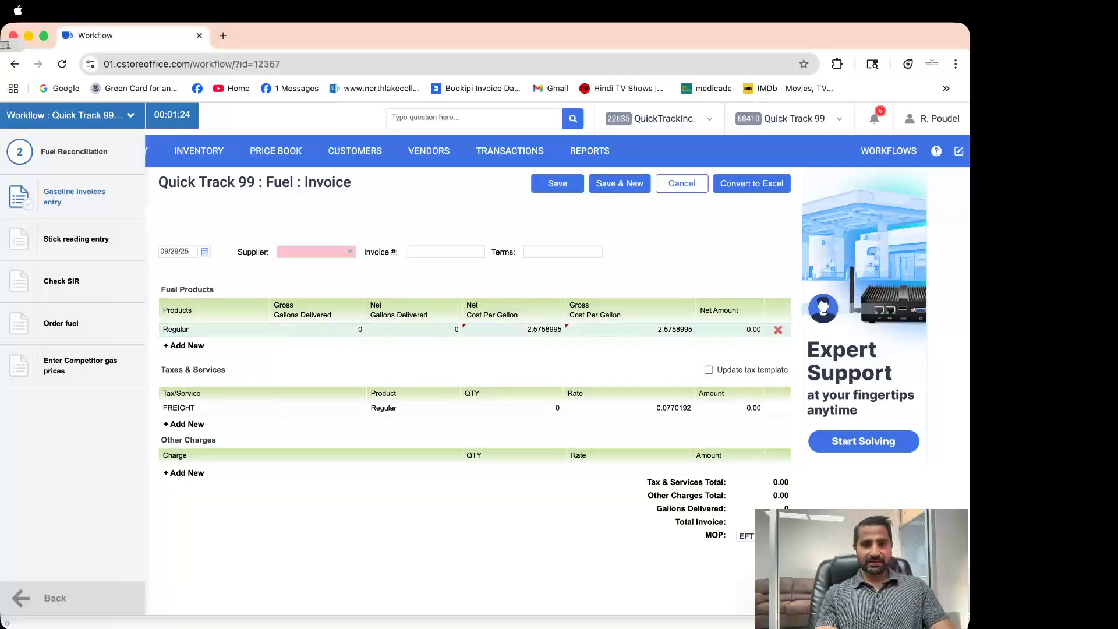
type("1000")
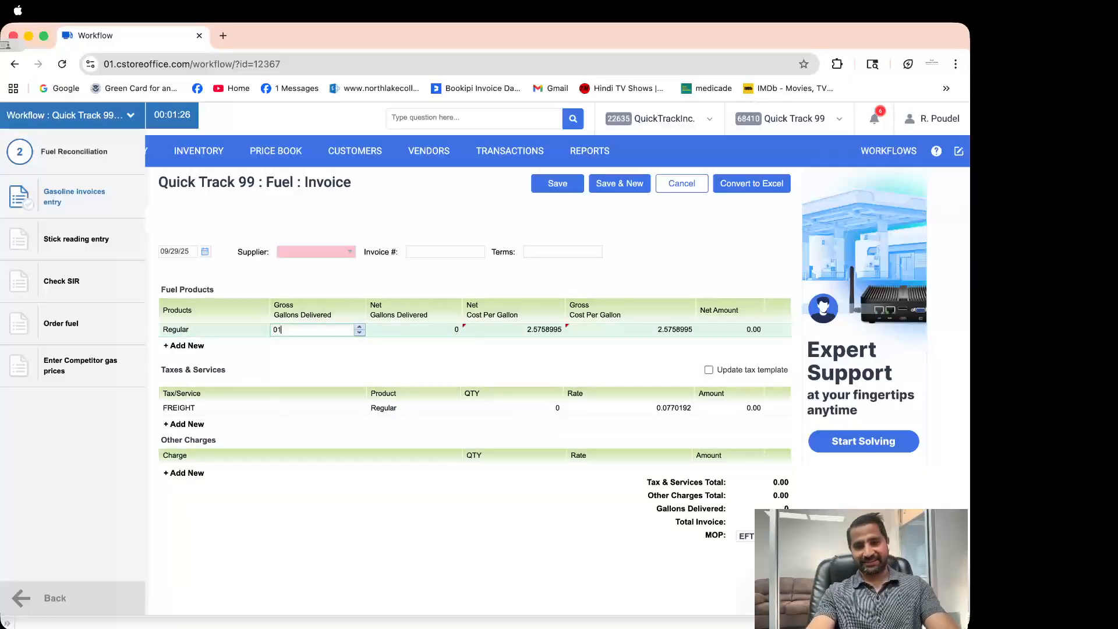
key("BackSpace")
key("BackSpace")
key("BackSpace")
key("BackSpace")
key("BackSpace")
type("1000")
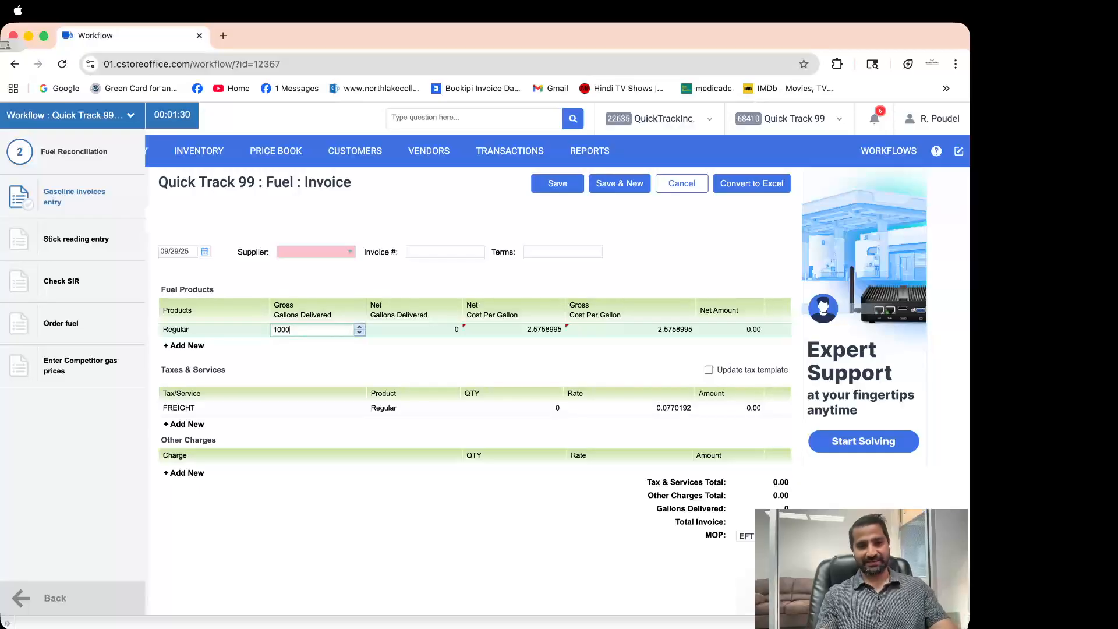
key("Return")
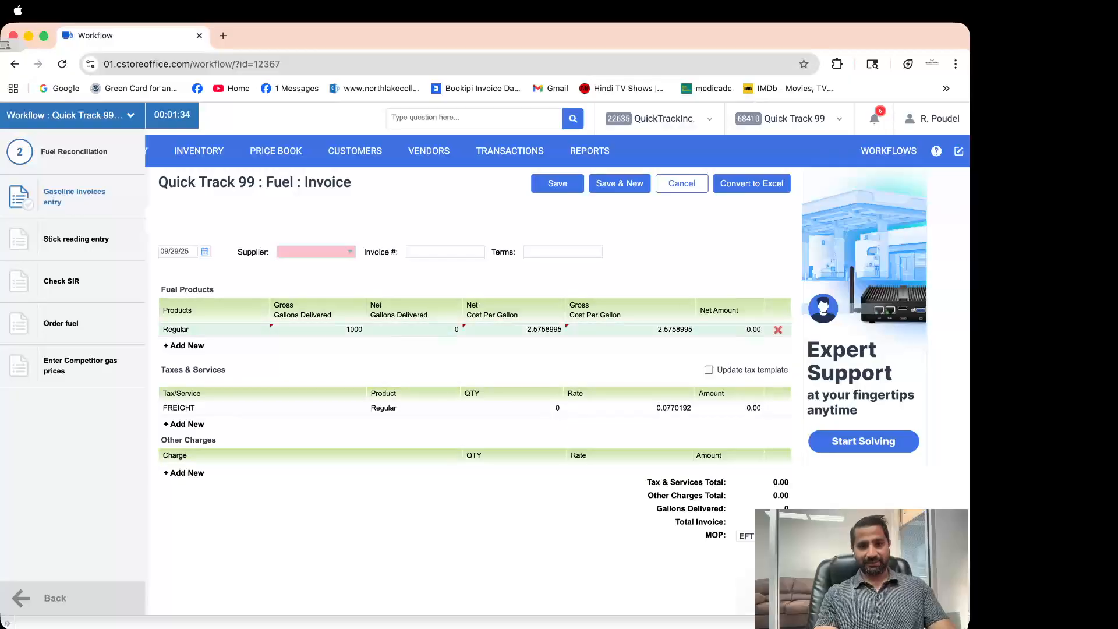
left_click(414, 330)
key("BackSpace")
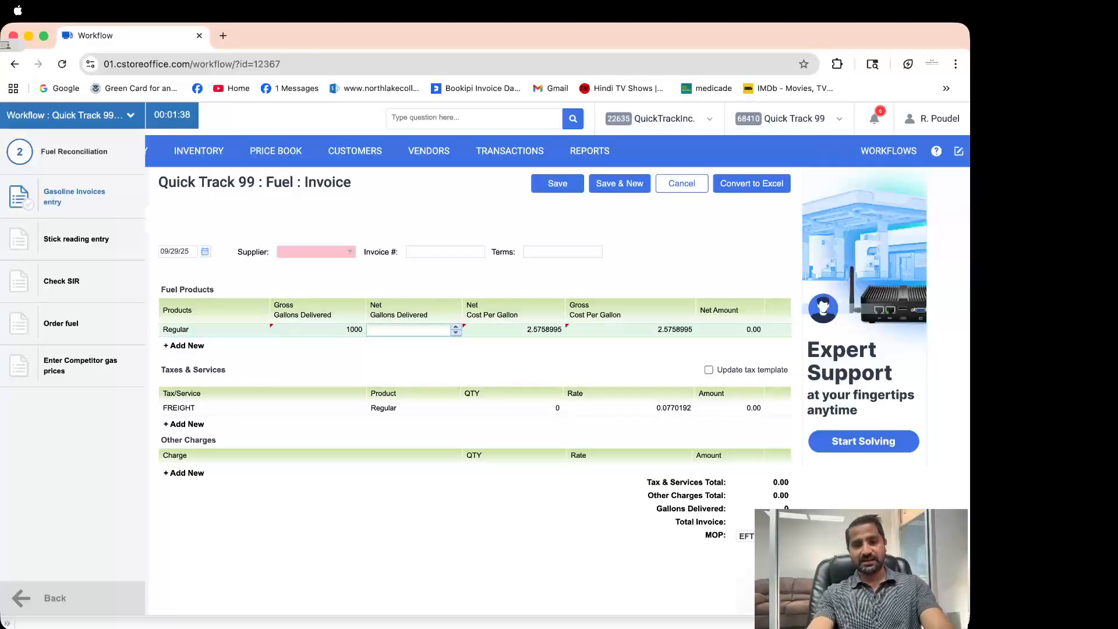
type("980")
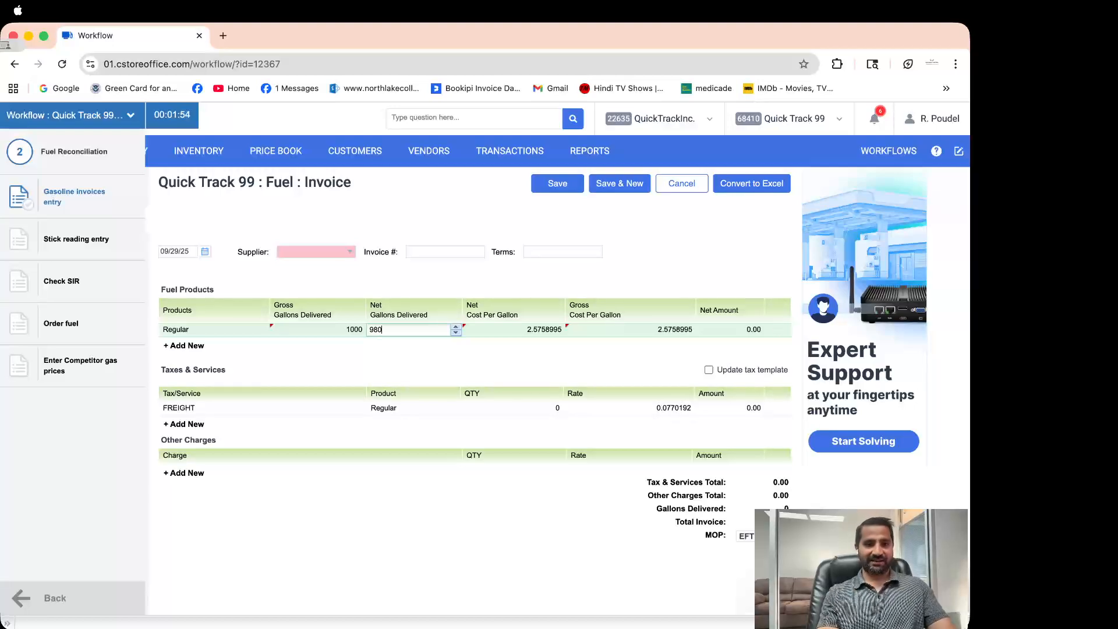
key("Return")
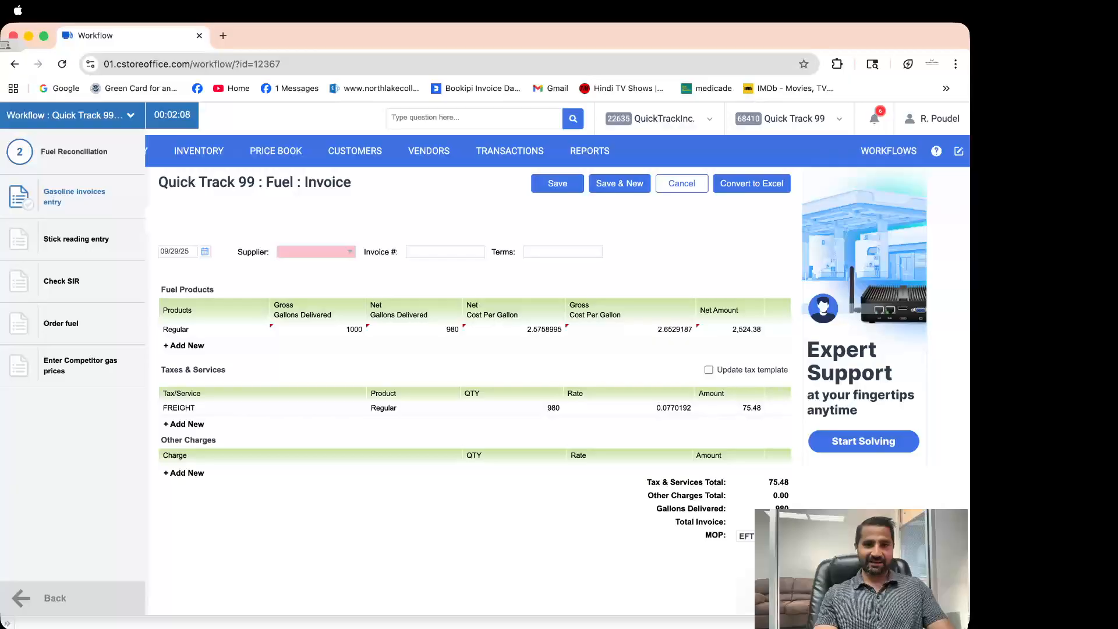
Add Super and Diesel product lines to the fuel invoice
left_click(184, 345)
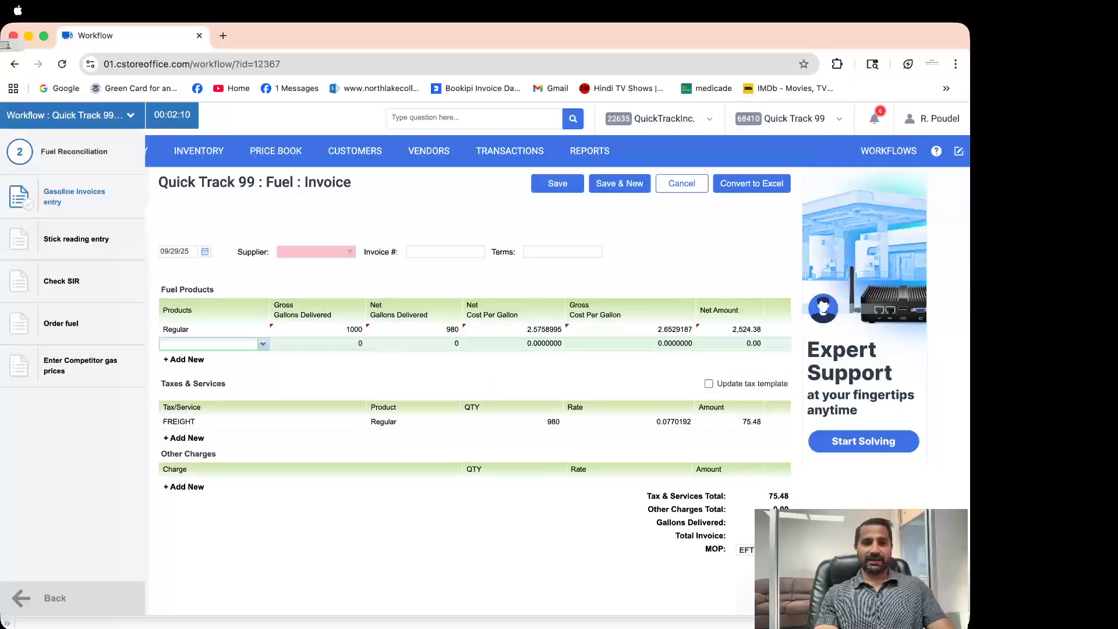
left_click(263, 344)
left_click(174, 370)
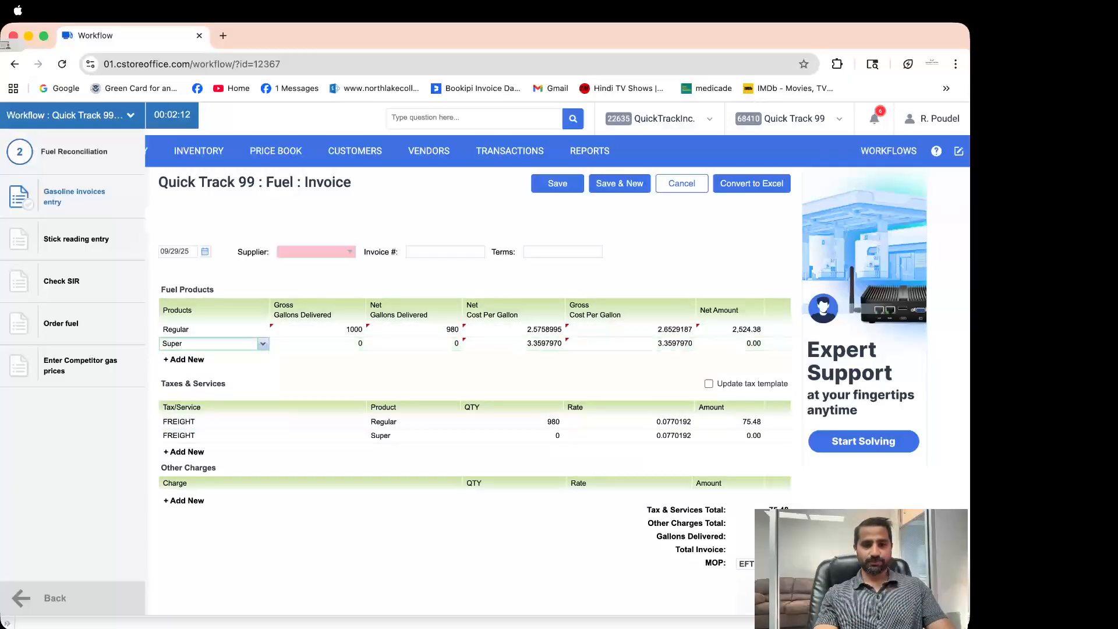
left_click(263, 358)
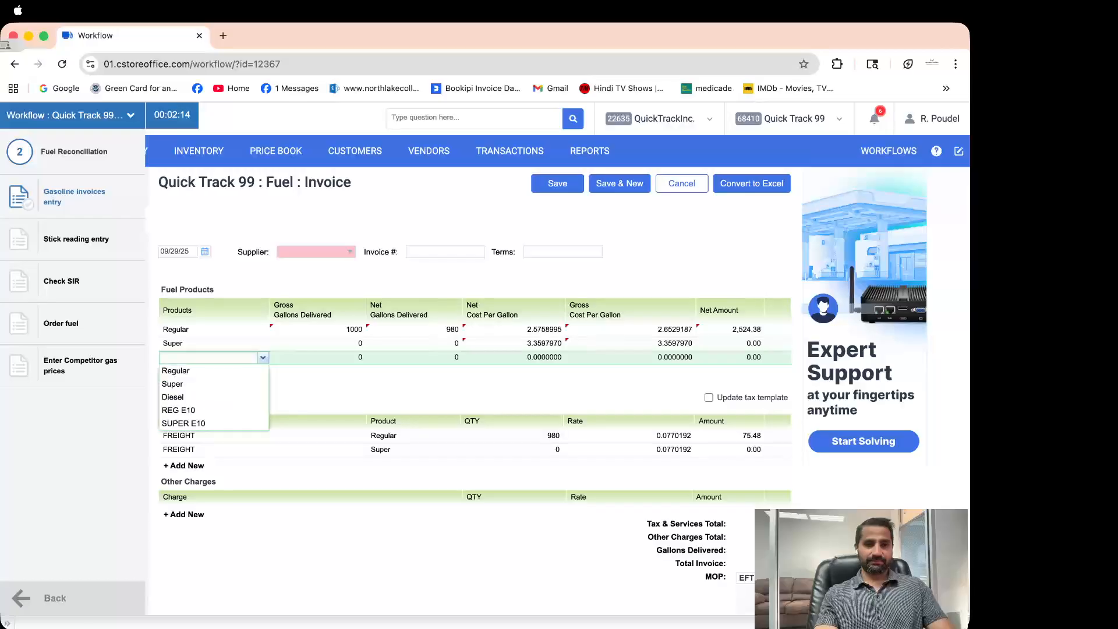
left_click(173, 397)
Cancel the invoice and open Stick reading entry for week 39, September 2025
left_click(318, 343)
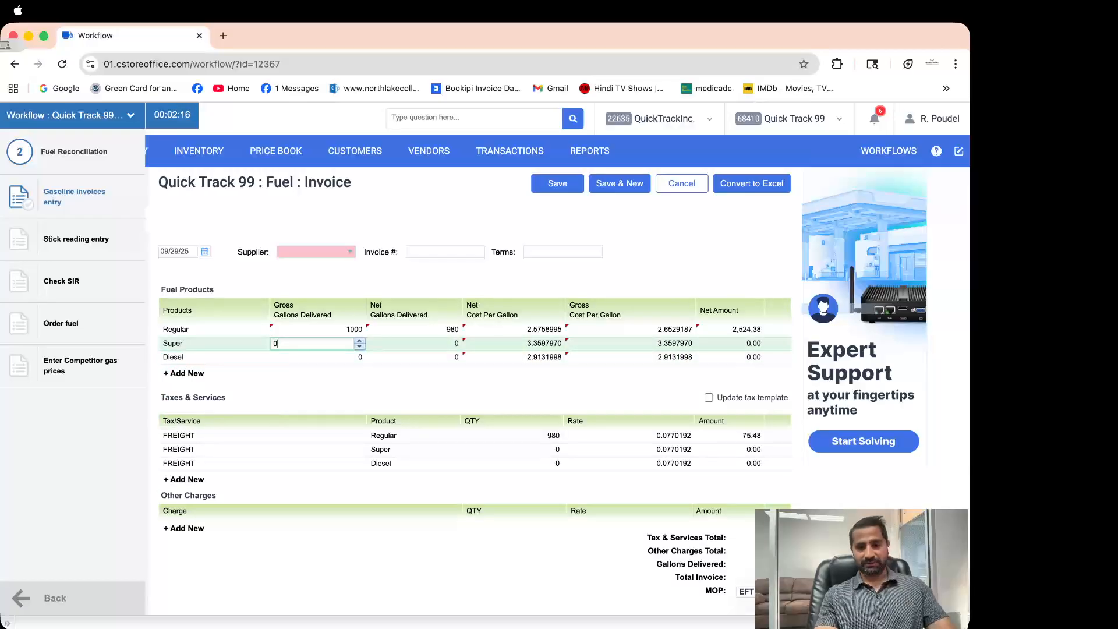
left_click(318, 357)
left_click(414, 344)
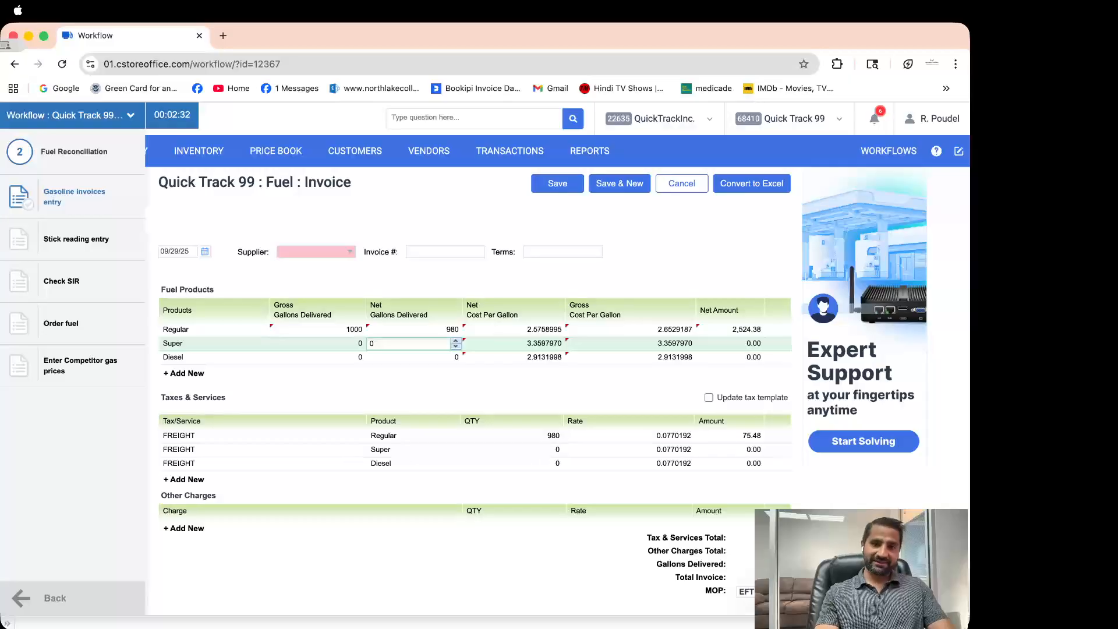
left_click(681, 184)
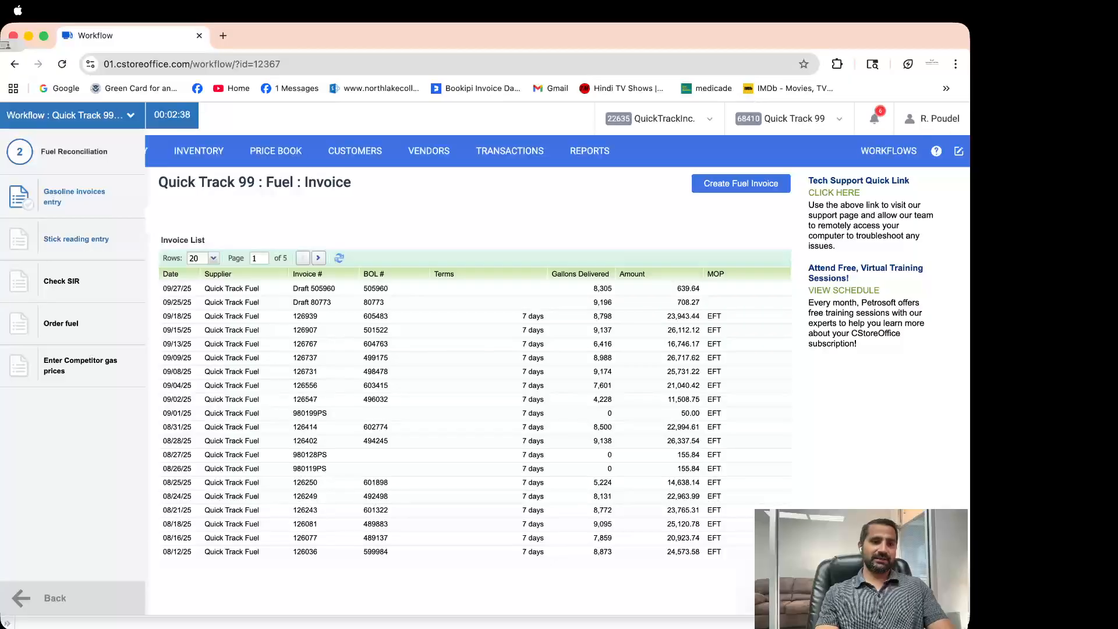
left_click(76, 239)
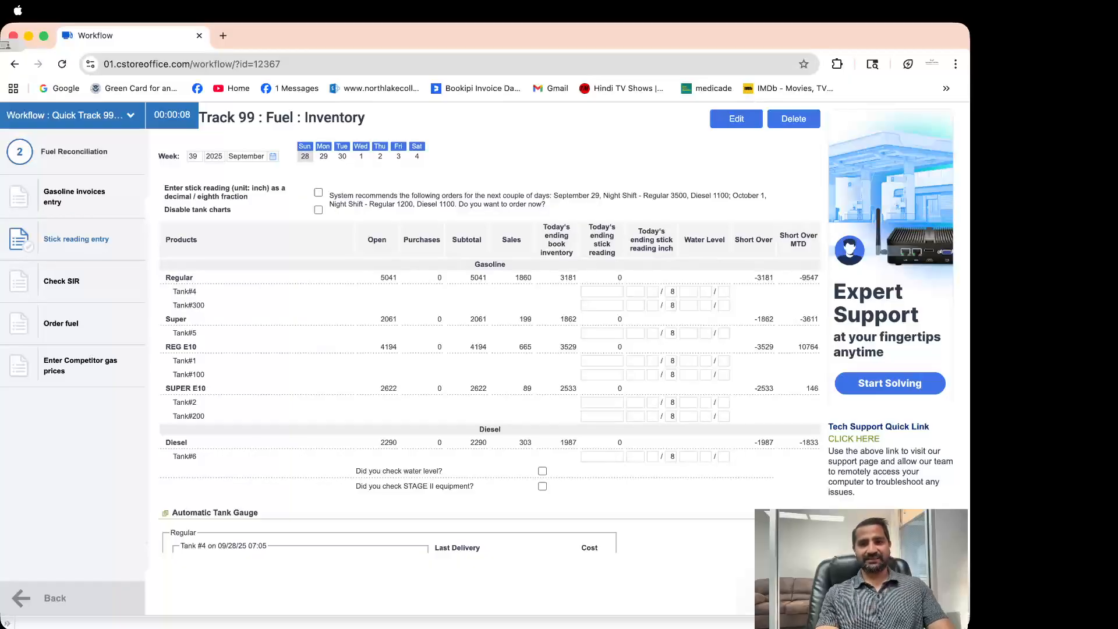
left_click(602, 292)
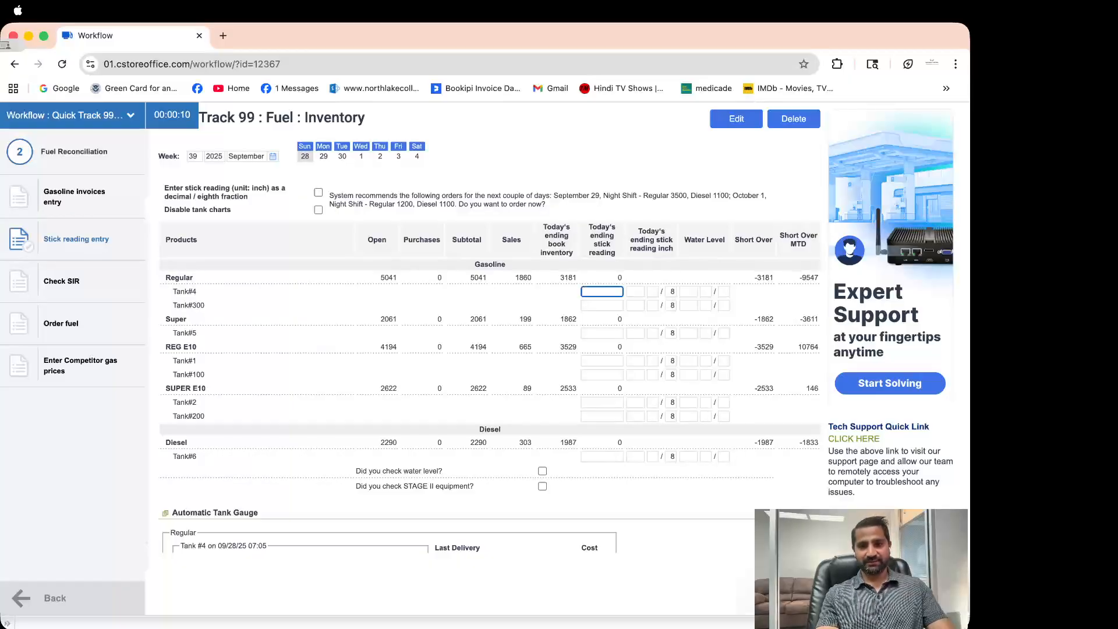
left_click(635, 292)
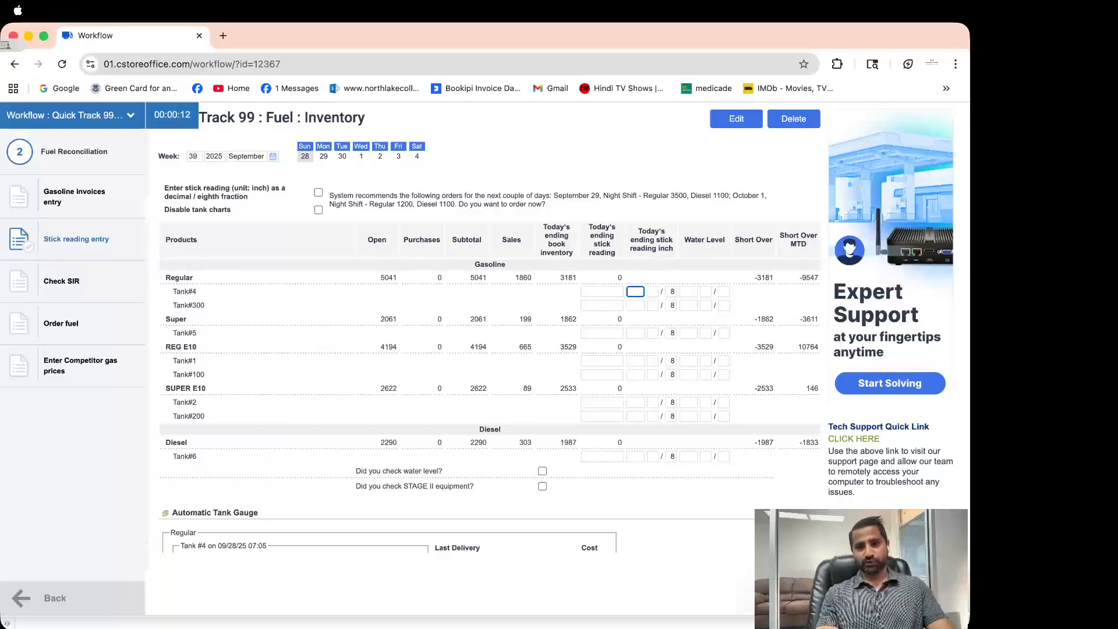
left_click(688, 292)
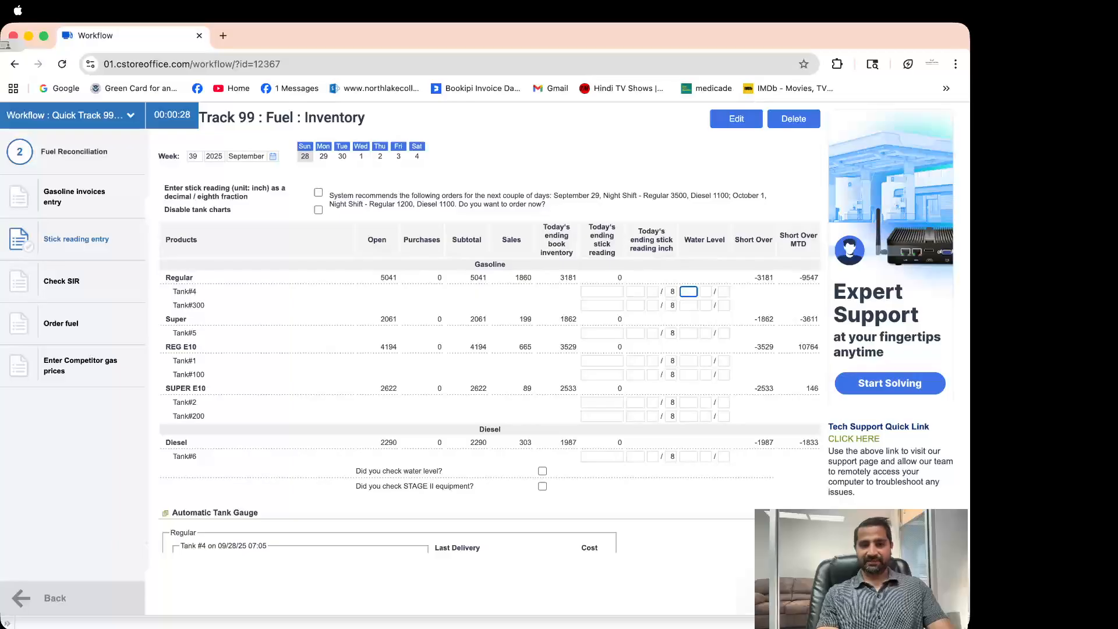
left_click(61, 281)
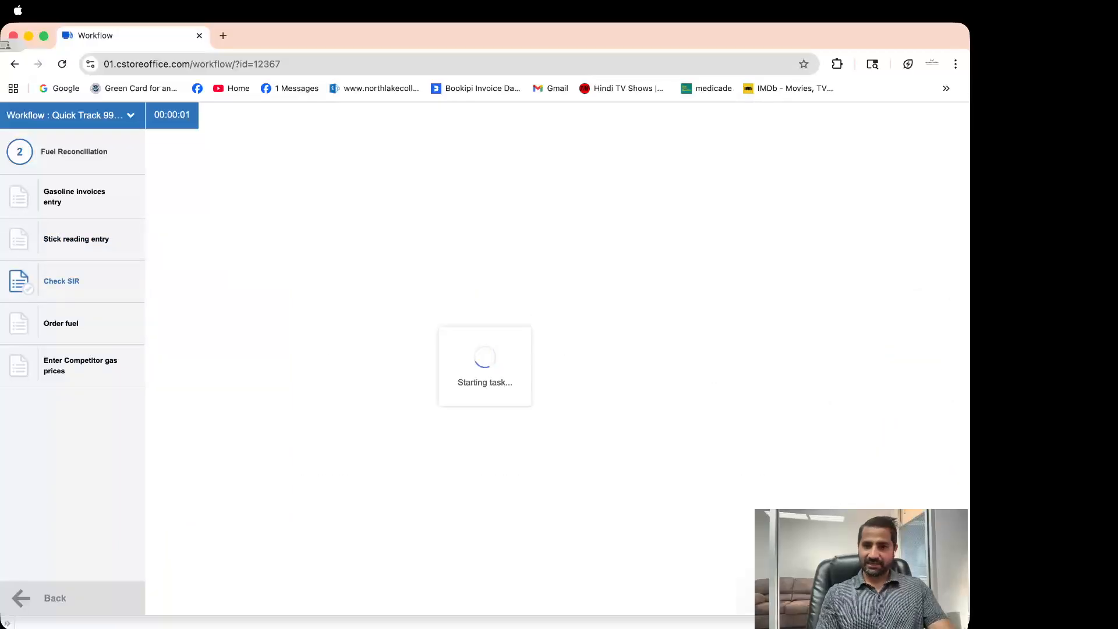
left_click(76, 239)
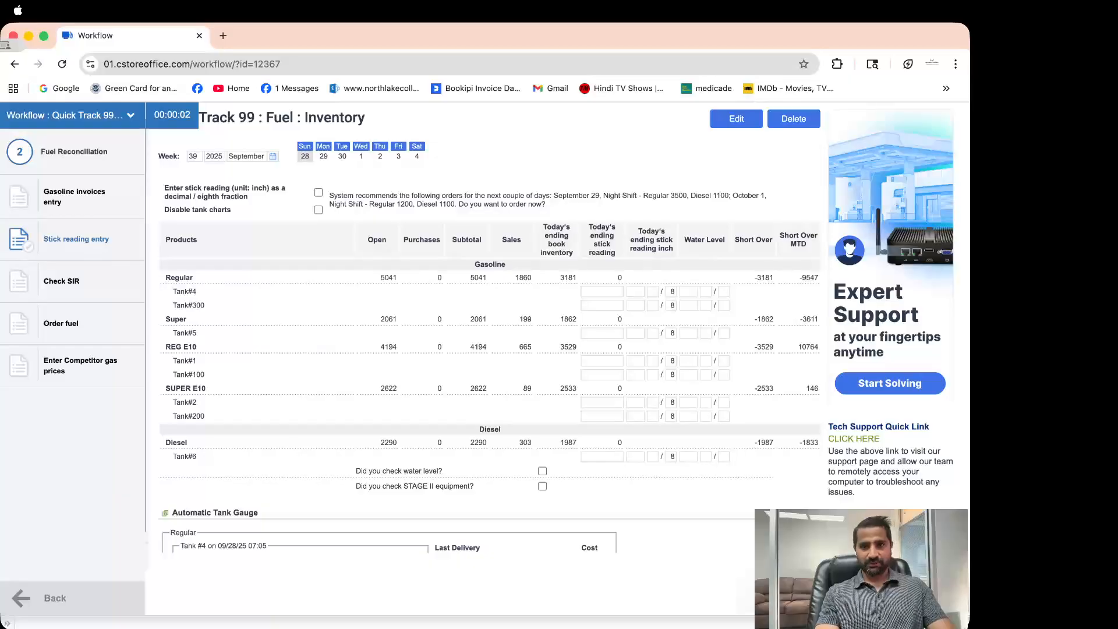
left_click(601, 291)
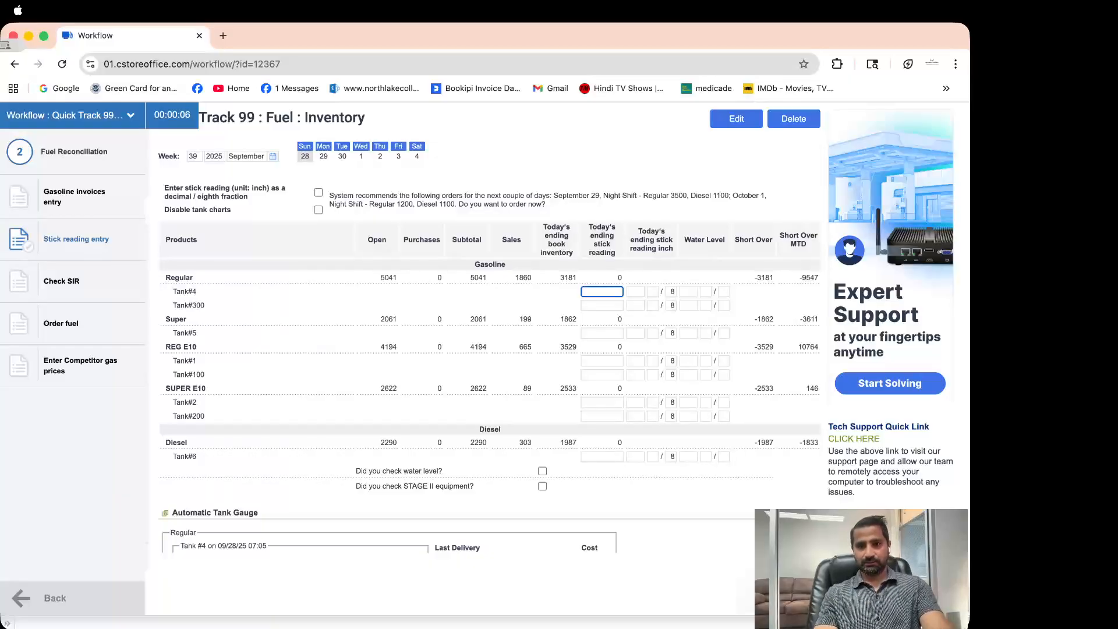
left_click(736, 118)
left_click(602, 291)
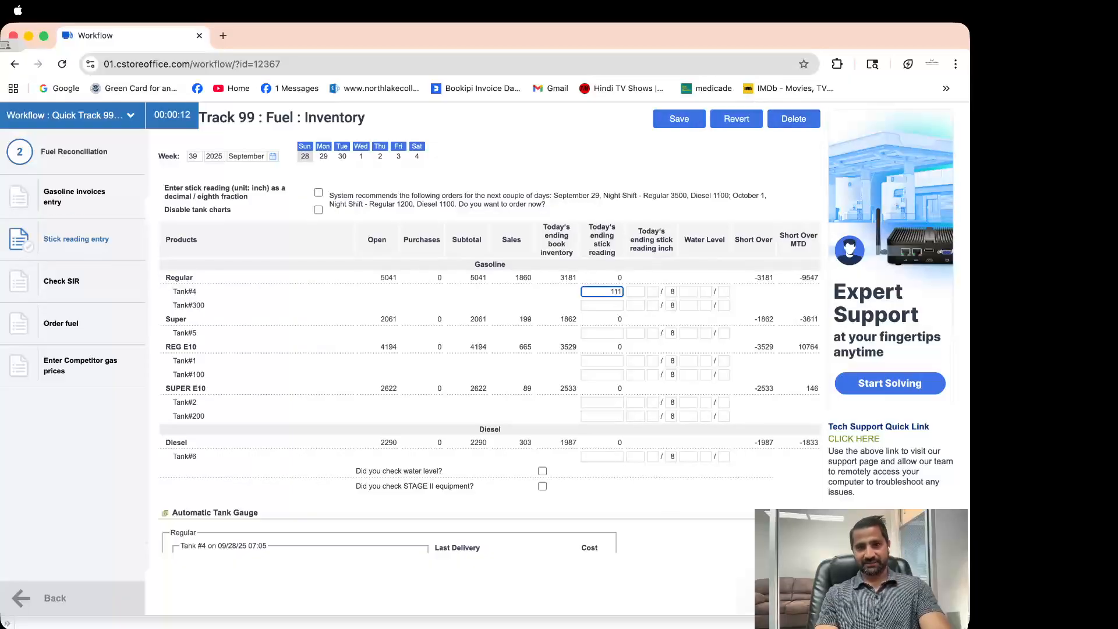
left_click(736, 119)
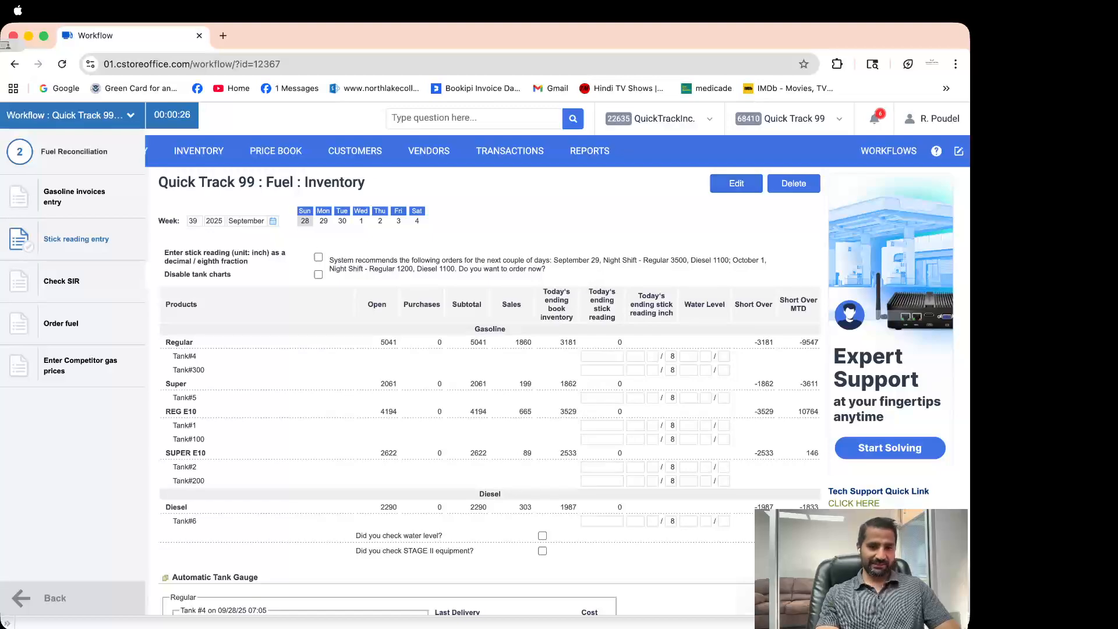
left_click(601, 356)
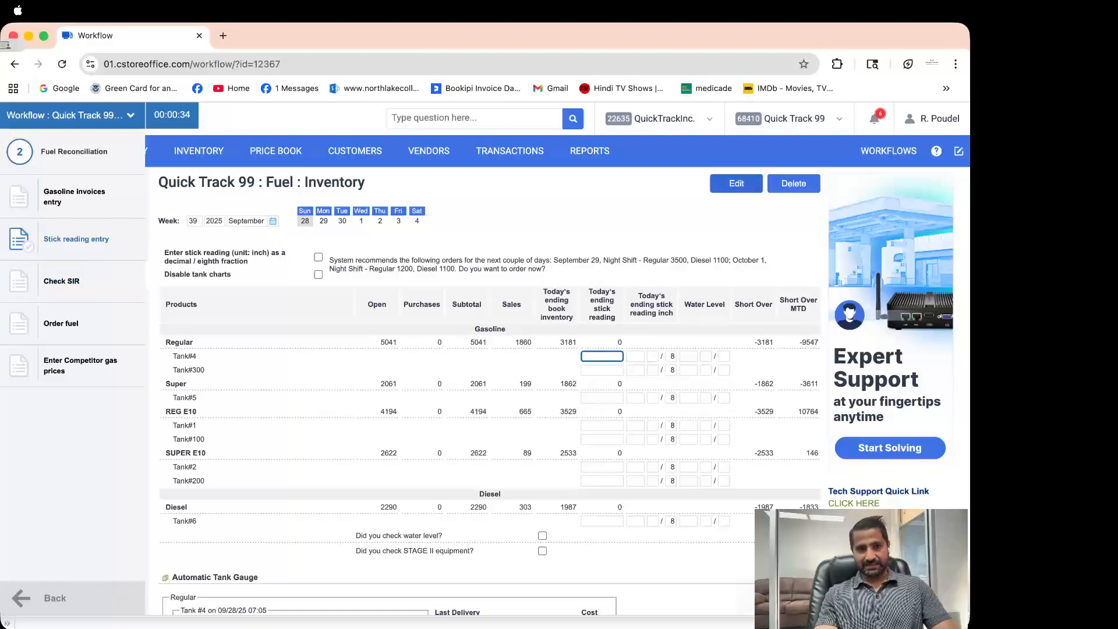
left_click(61, 281)
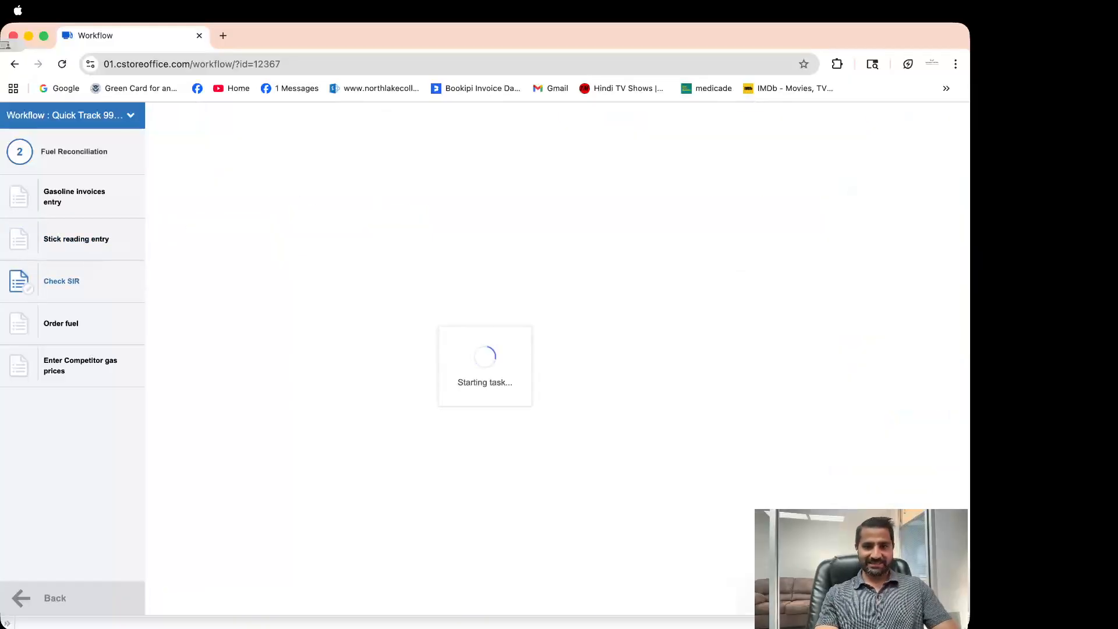
scroll(557, 359, "down", 4)
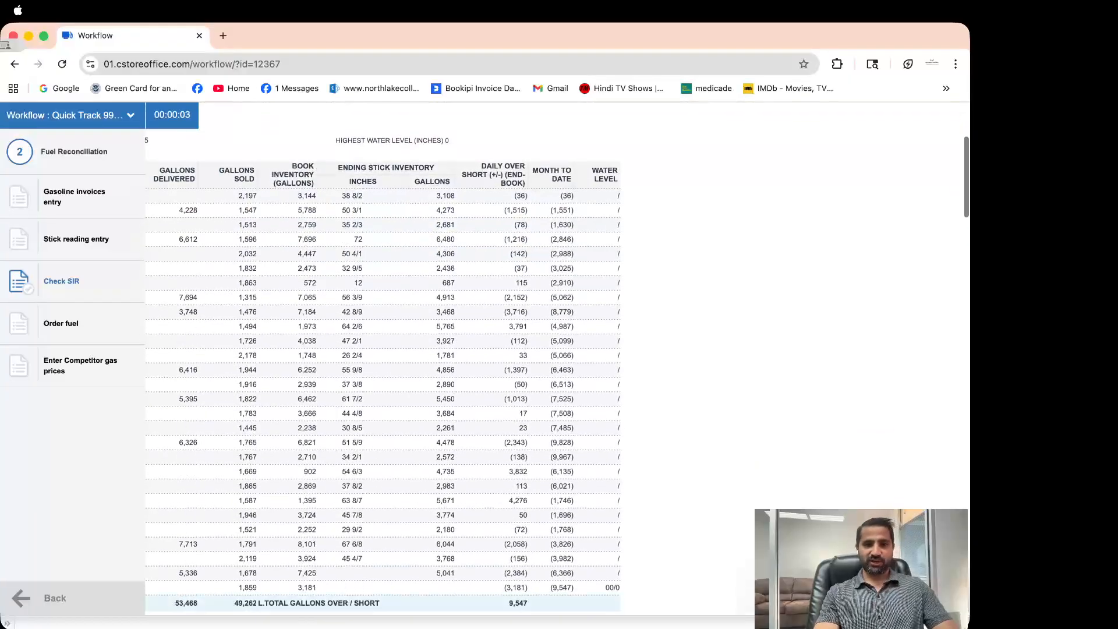
left_click(69, 115)
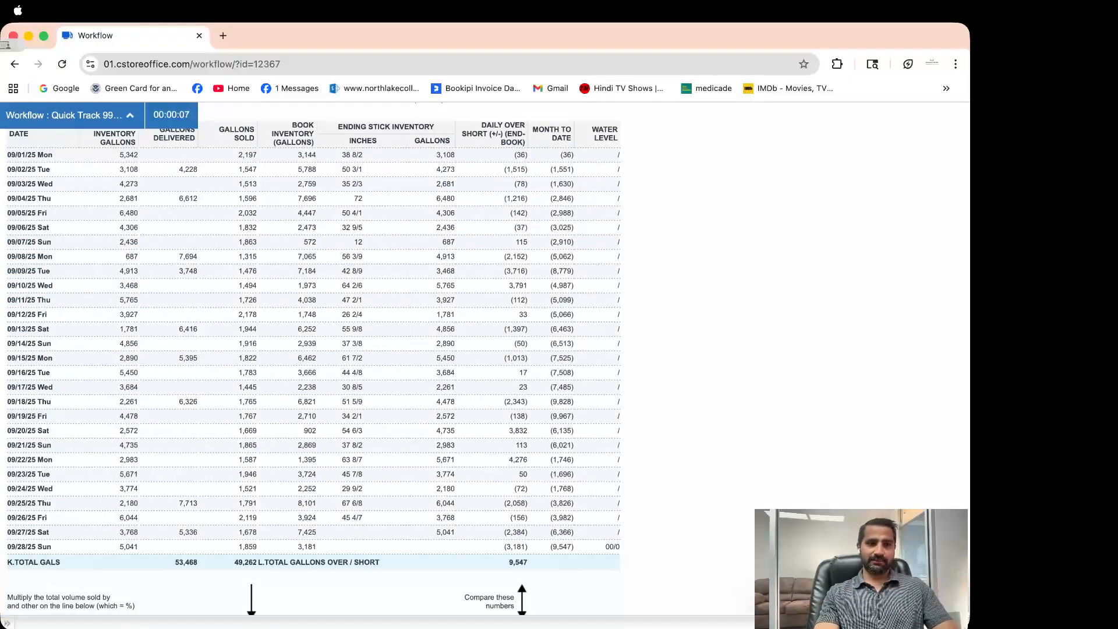
scroll(314, 349, "up", 1)
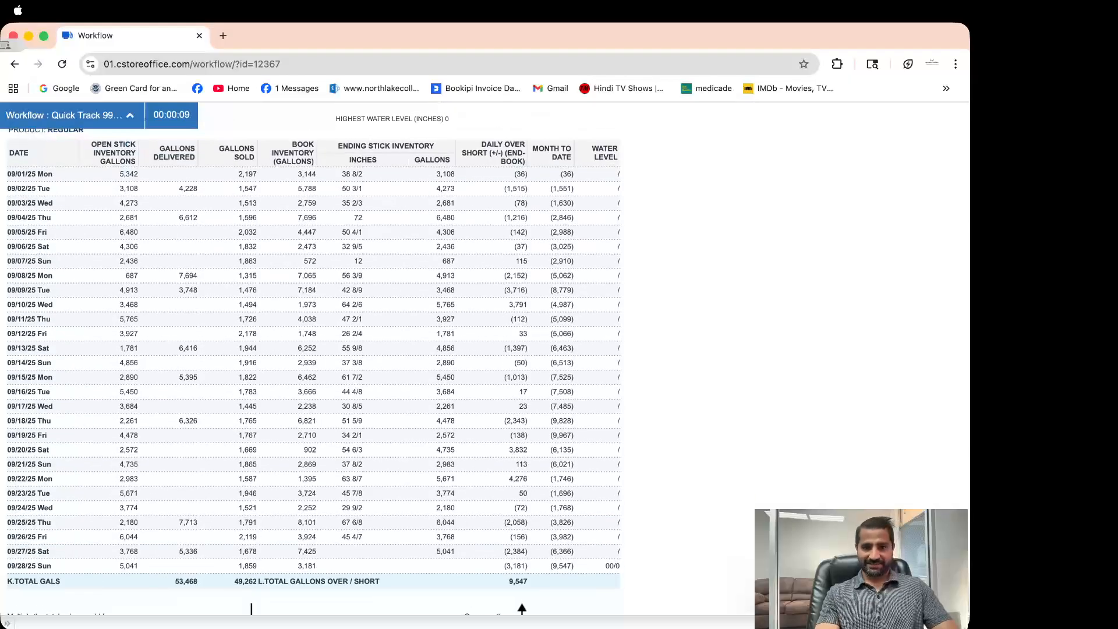
scroll(313, 349, "down", 3)
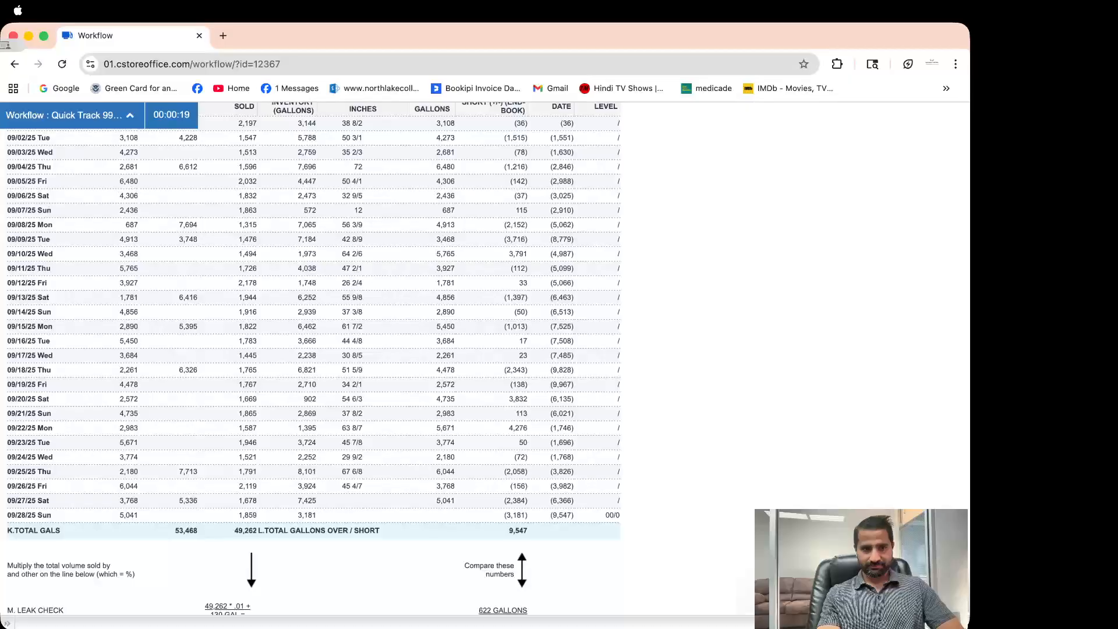
scroll(314, 358, "up", 1)
scroll(314, 358, "down", 1)
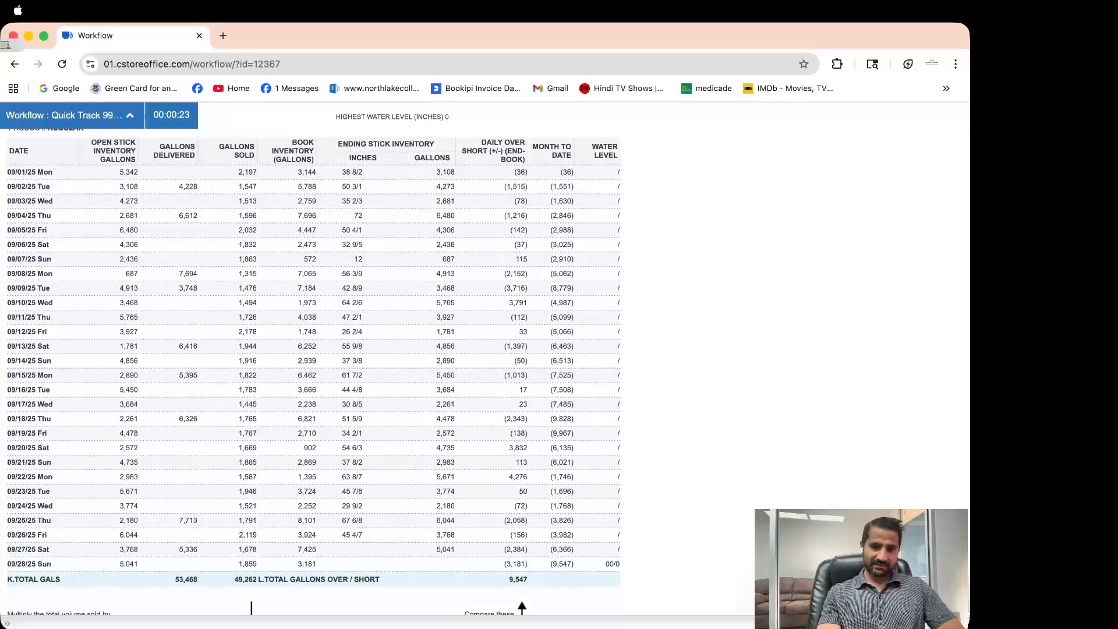
scroll(314, 358, "down", 4)
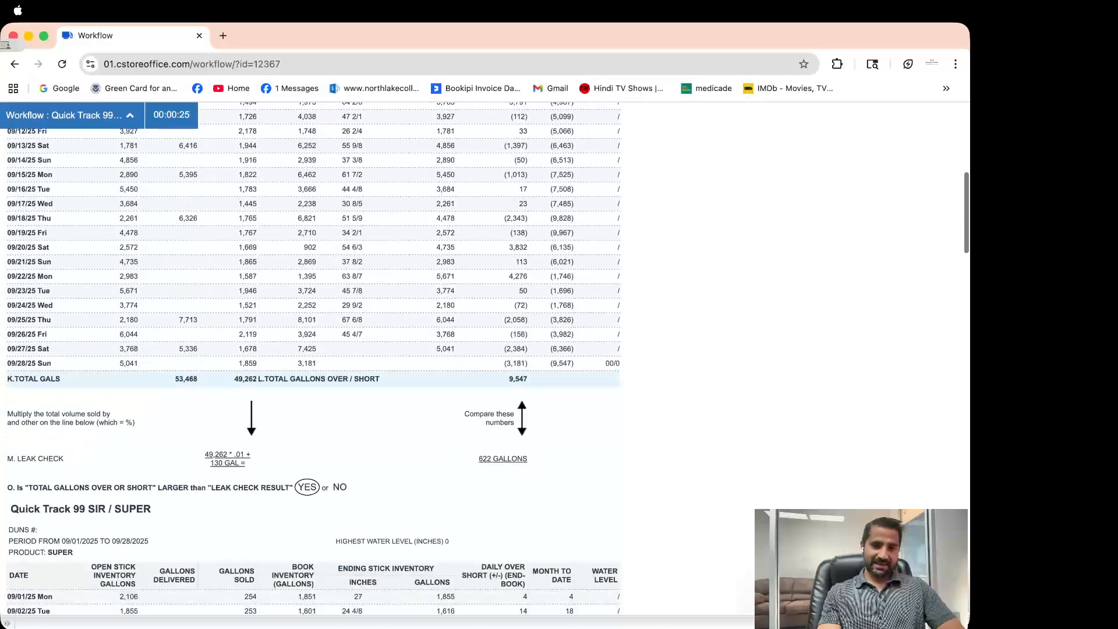
scroll(314, 358, "up", 5)
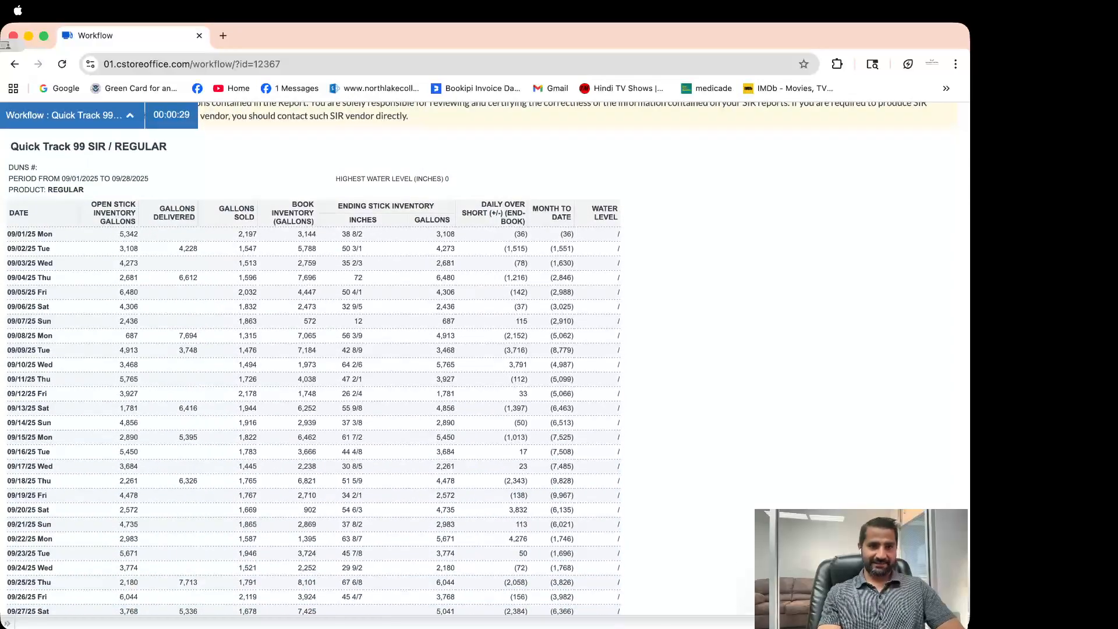
scroll(313, 358, "down", 1)
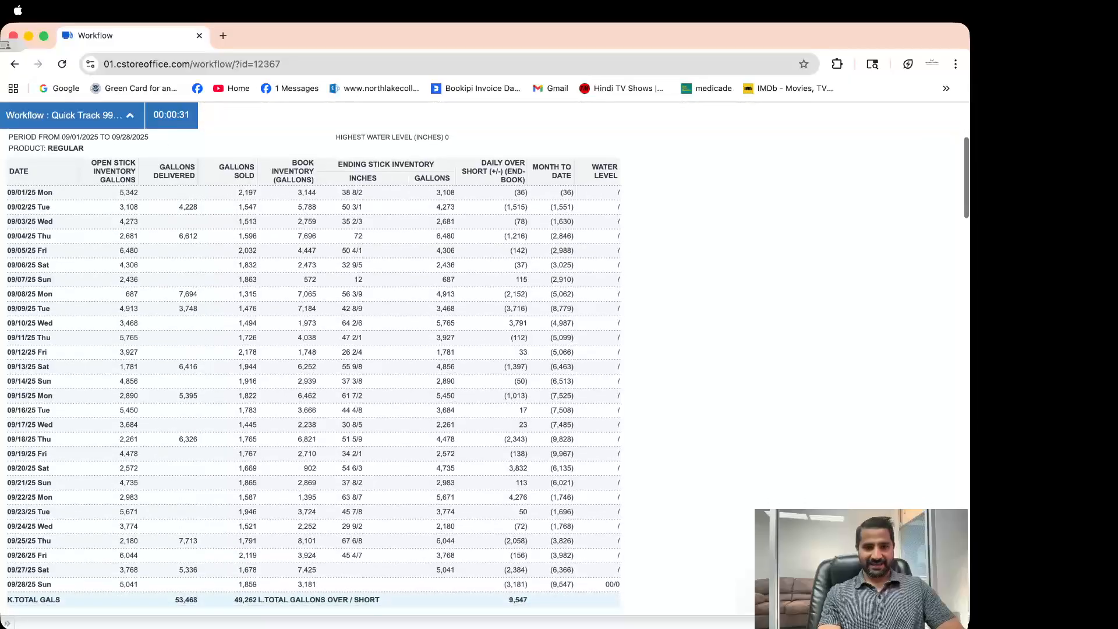
scroll(313, 358, "down", 1)
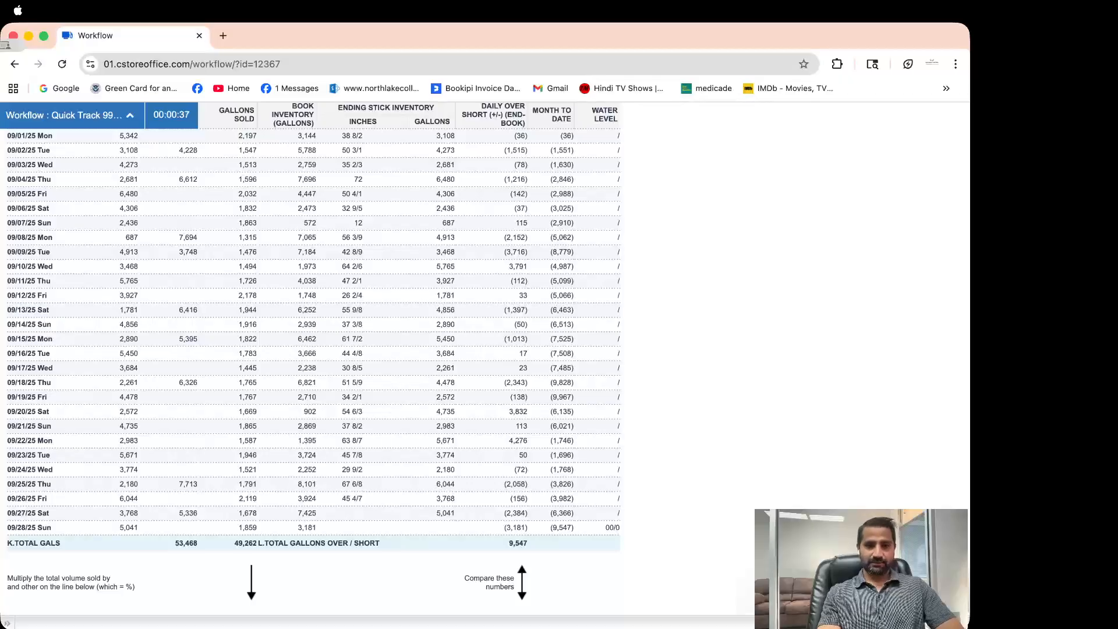
scroll(313, 359, "down", 1)
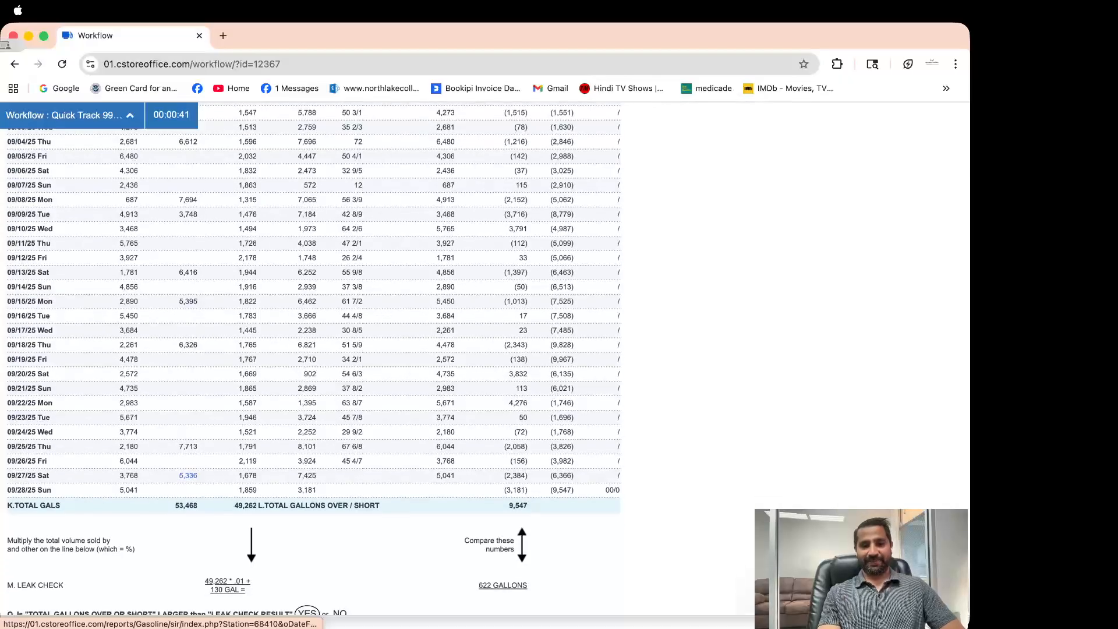
scroll(313, 358, "down", 4)
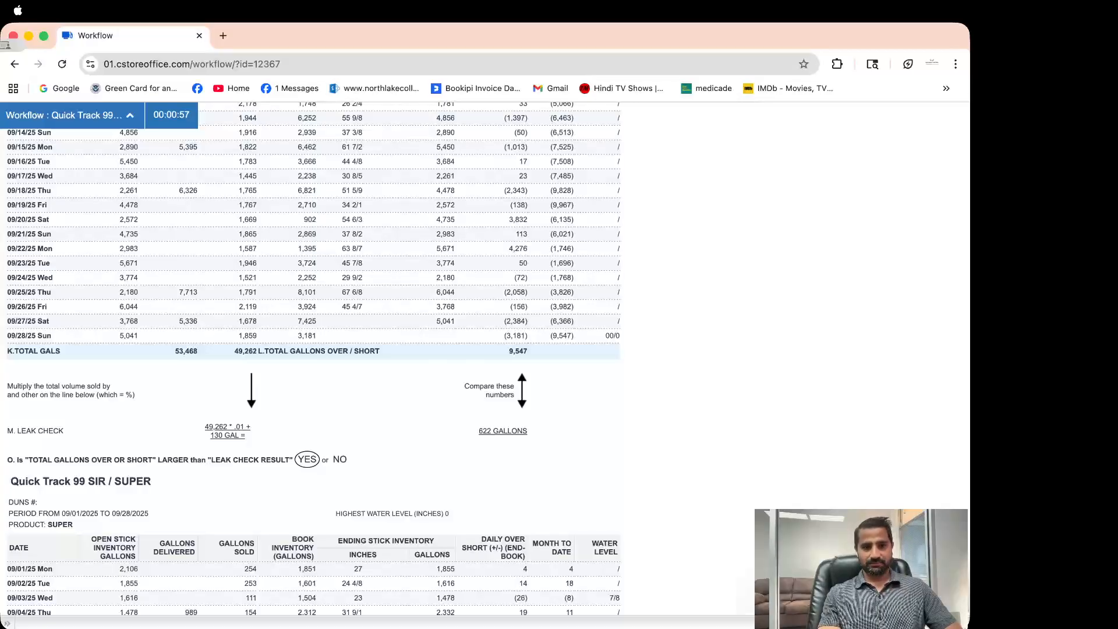
scroll(488, 358, "down", 3)
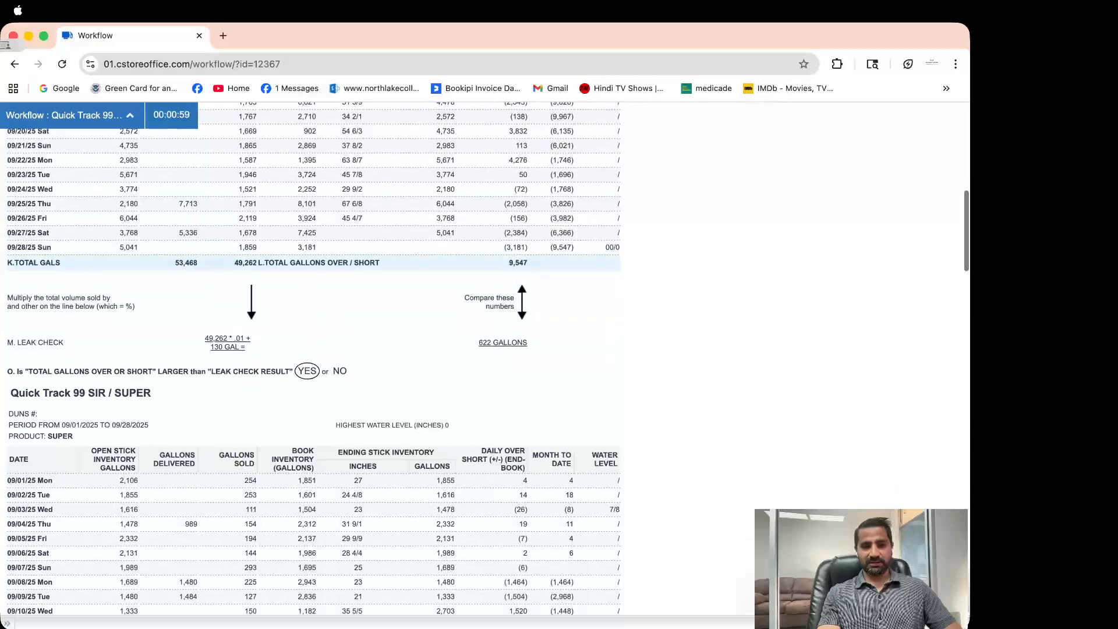
scroll(488, 358, "down", 15)
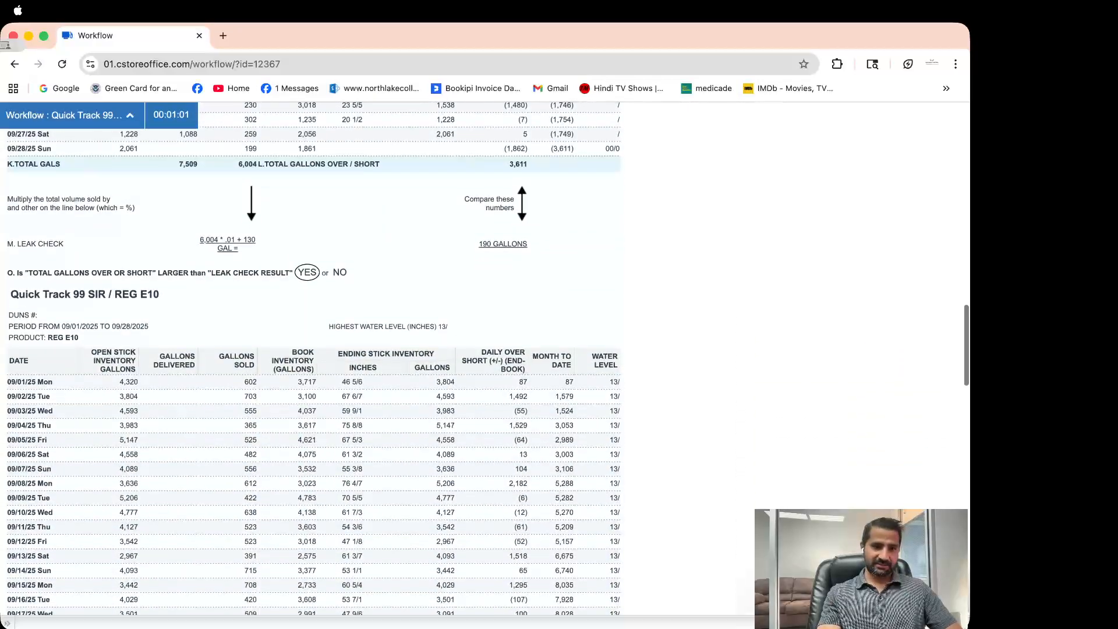
scroll(488, 358, "down", 9)
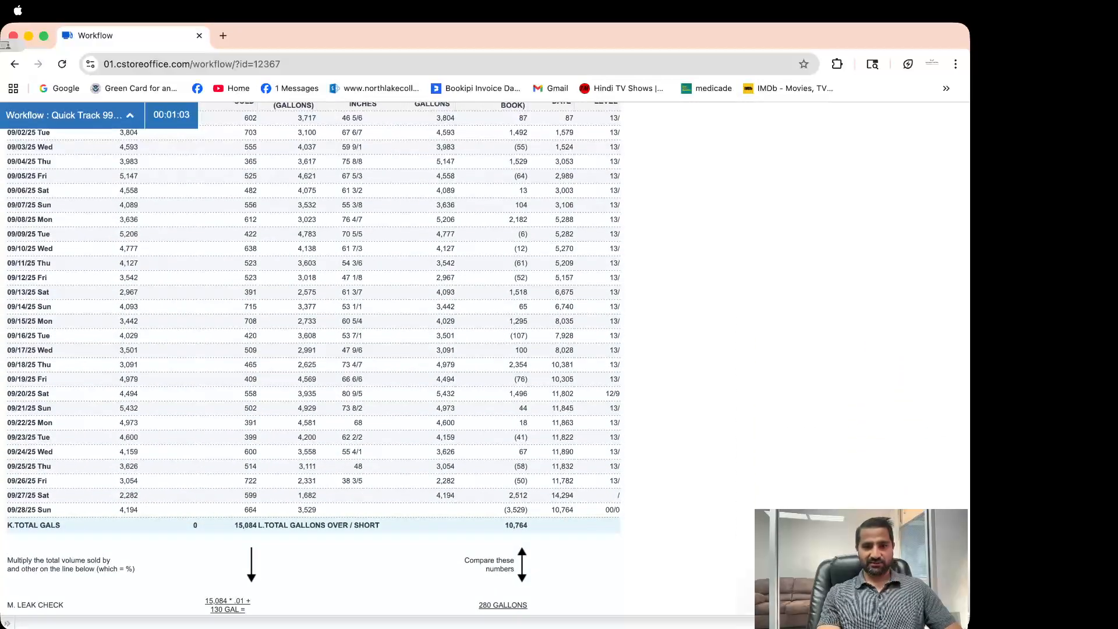
double_click(518, 495)
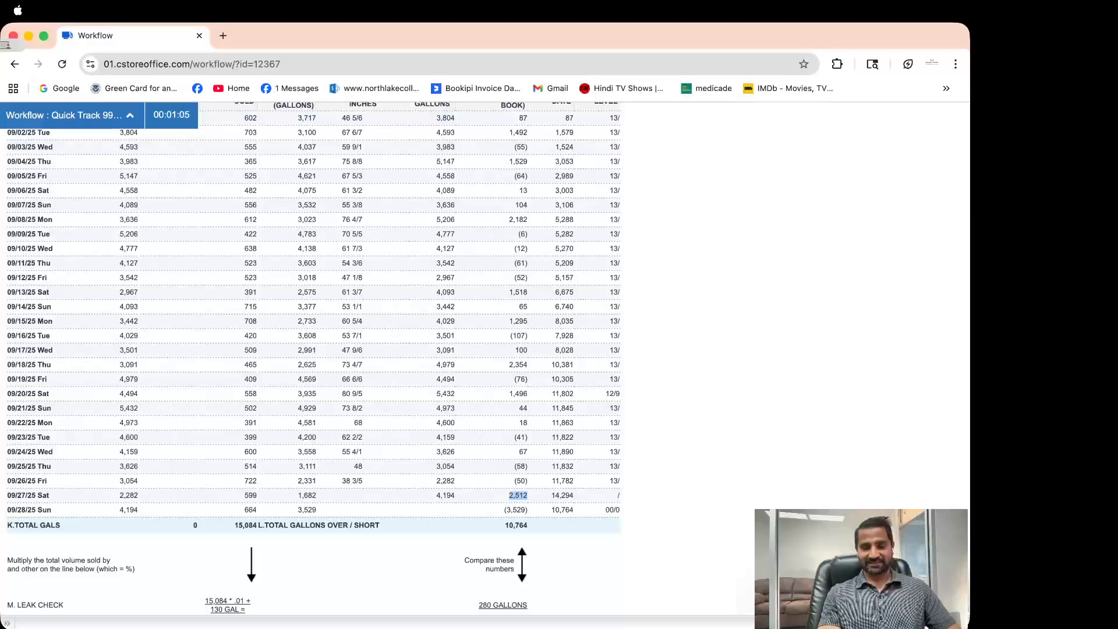
scroll(488, 358, "up", 20)
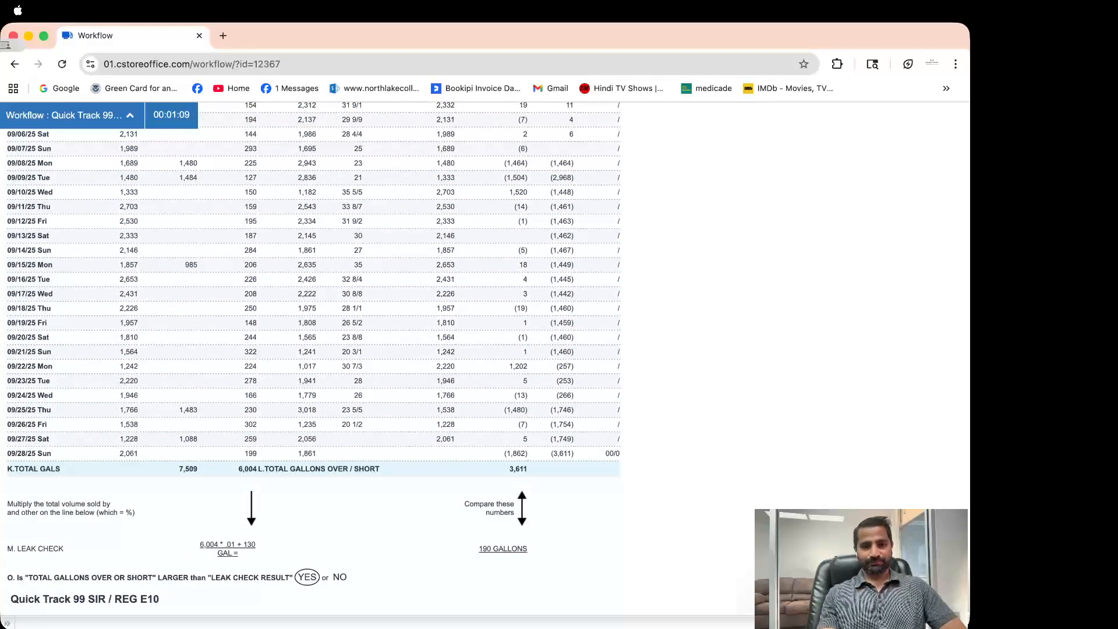
scroll(313, 358, "up", 14)
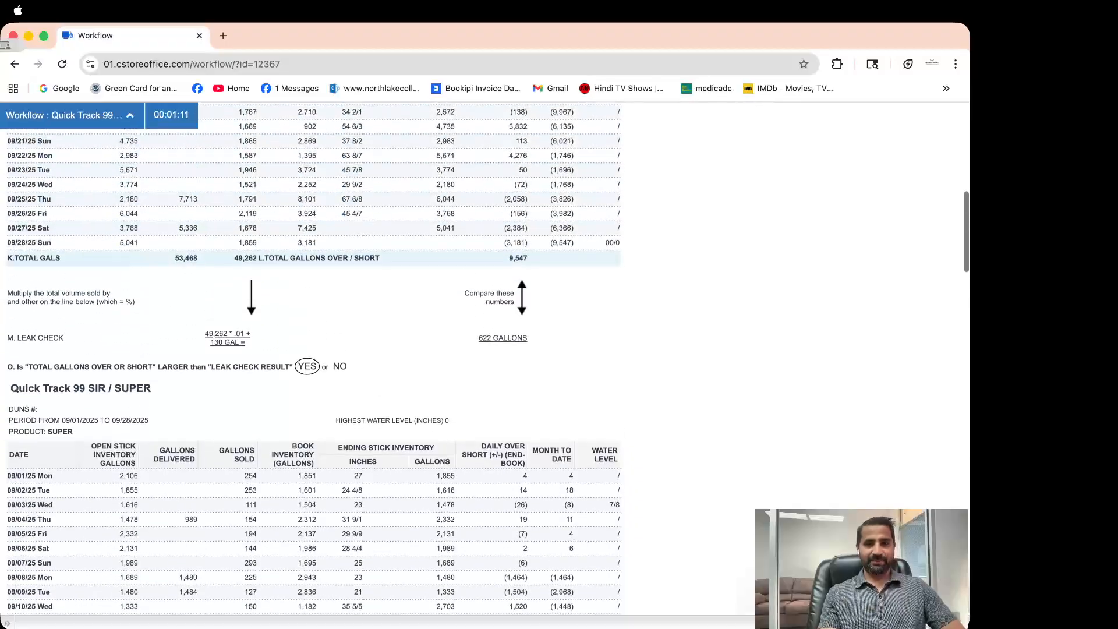
scroll(313, 358, "up", 1)
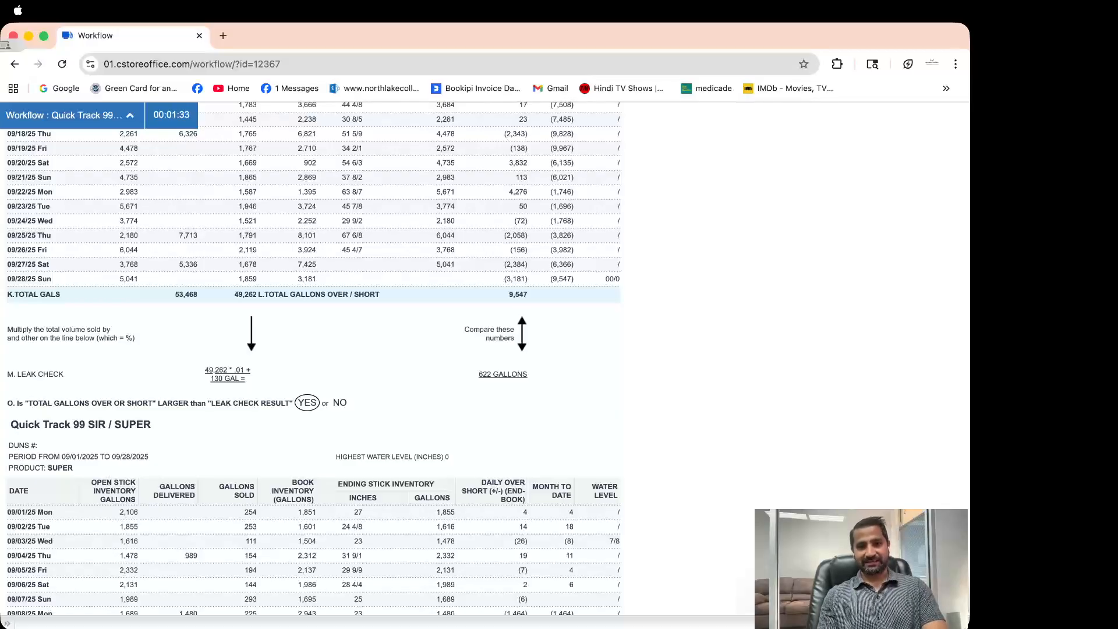
scroll(313, 358, "up", 10)
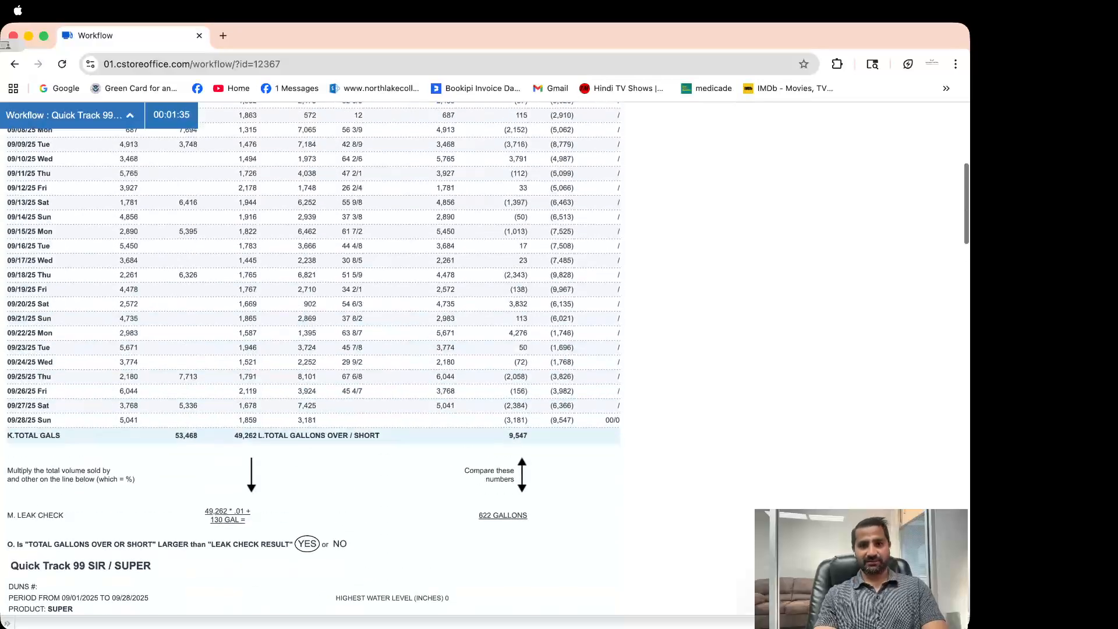
scroll(314, 359, "down", 5)
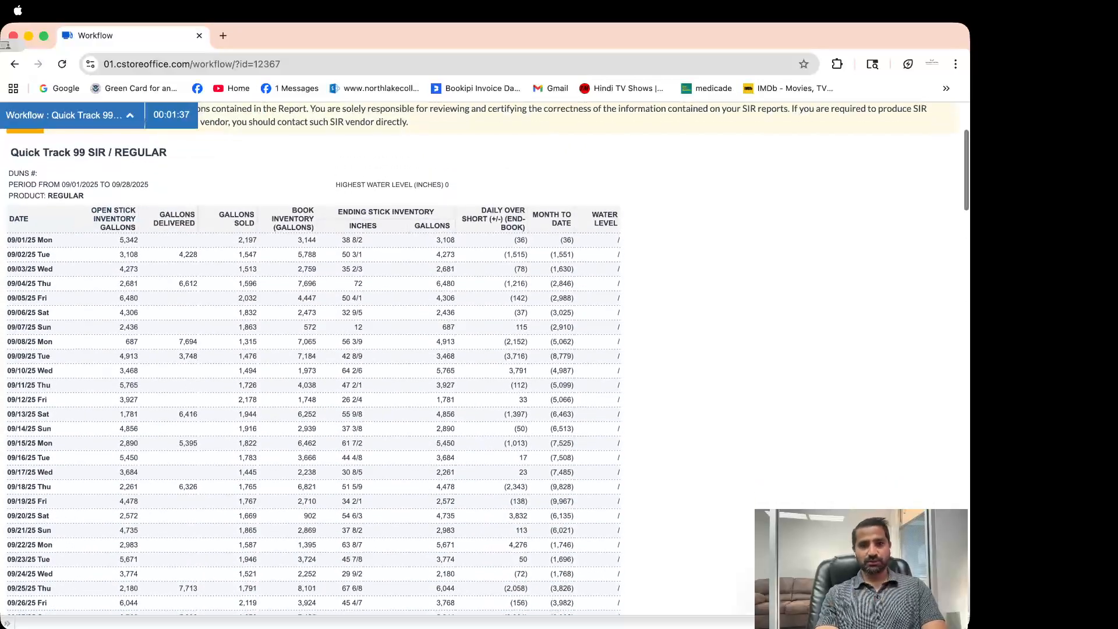
scroll(313, 358, "down", 2)
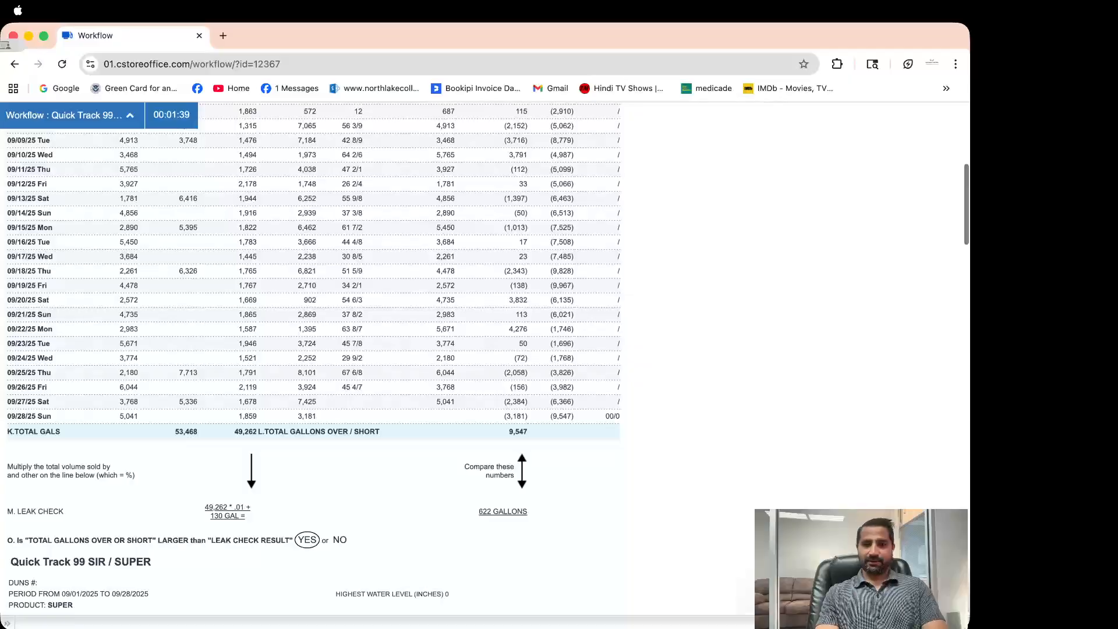
scroll(313, 359, "up", 10)
scroll(313, 359, "down", 1)
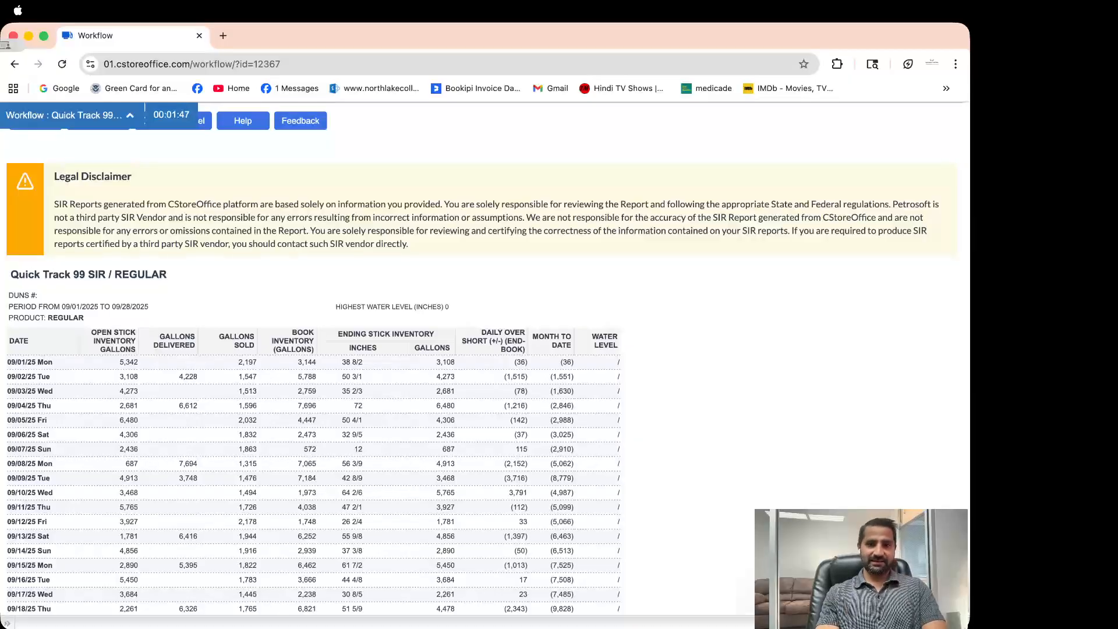
scroll(488, 358, "down", 1)
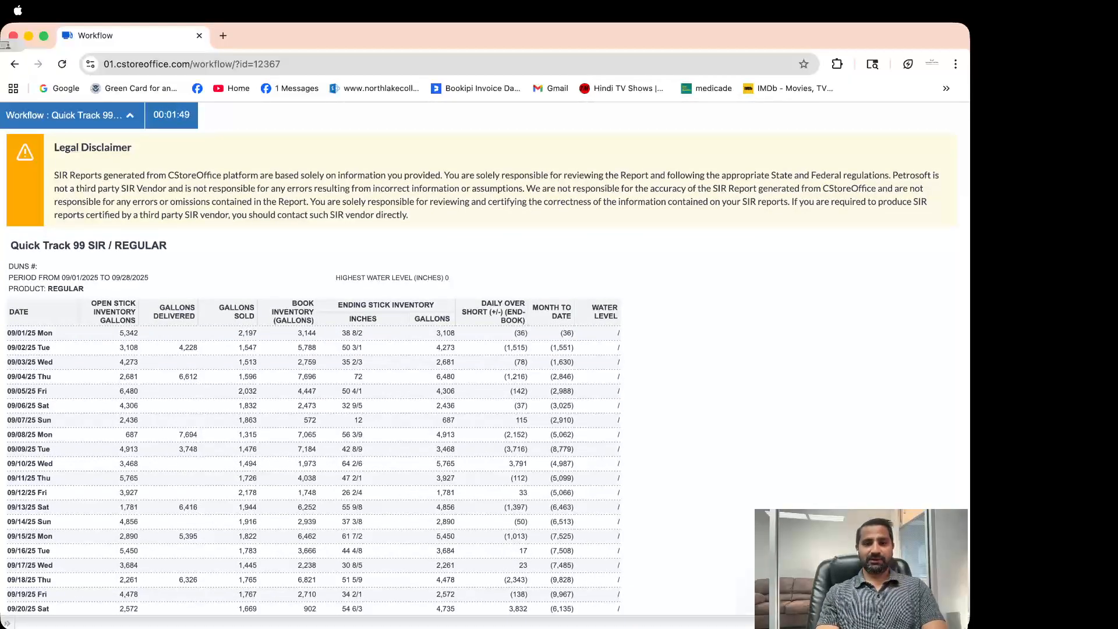
scroll(488, 358, "down", 5)
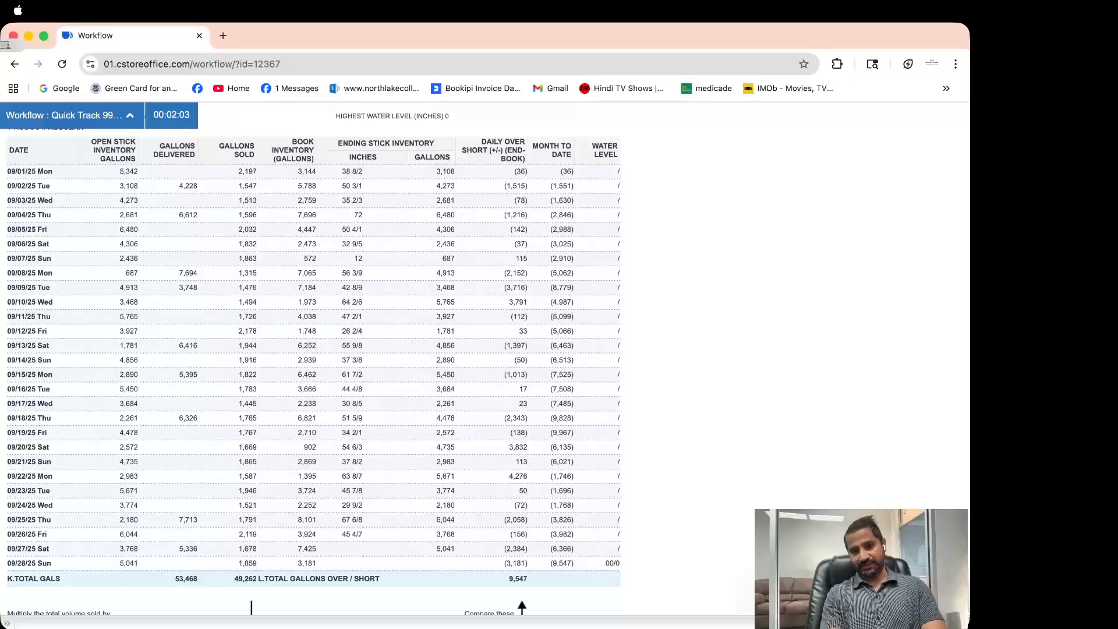
scroll(315, 349, "down", 15)
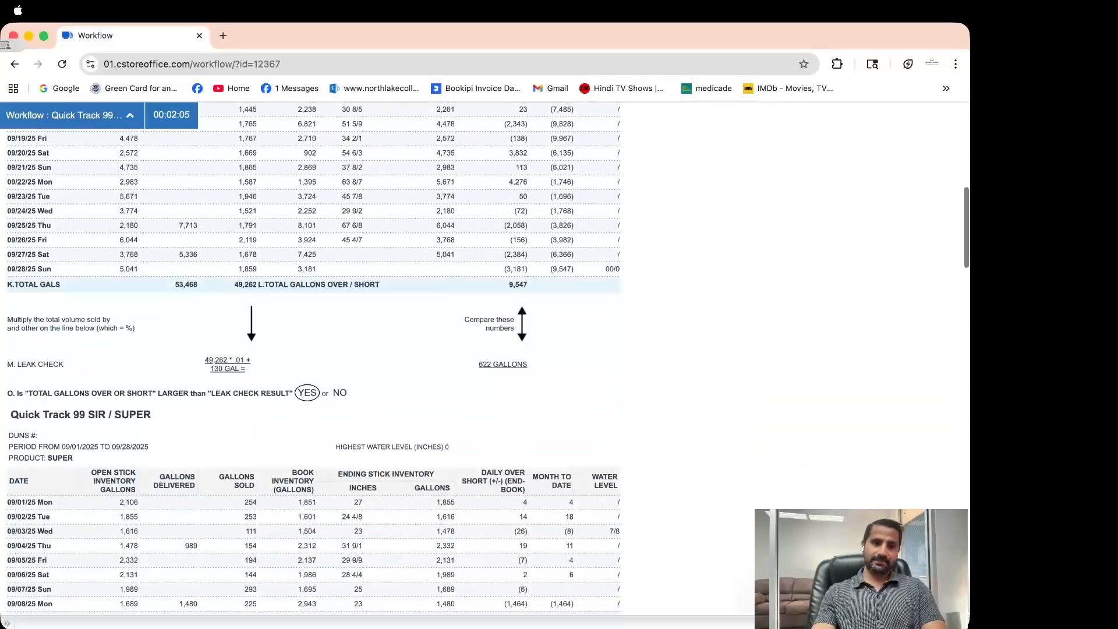
key("ctrl+Up")
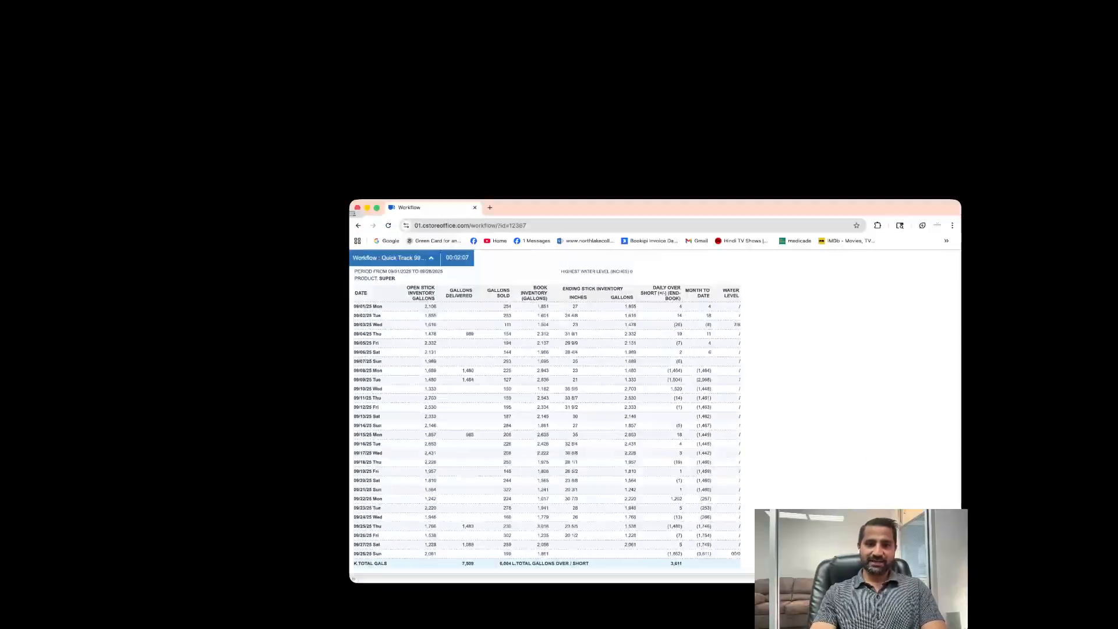